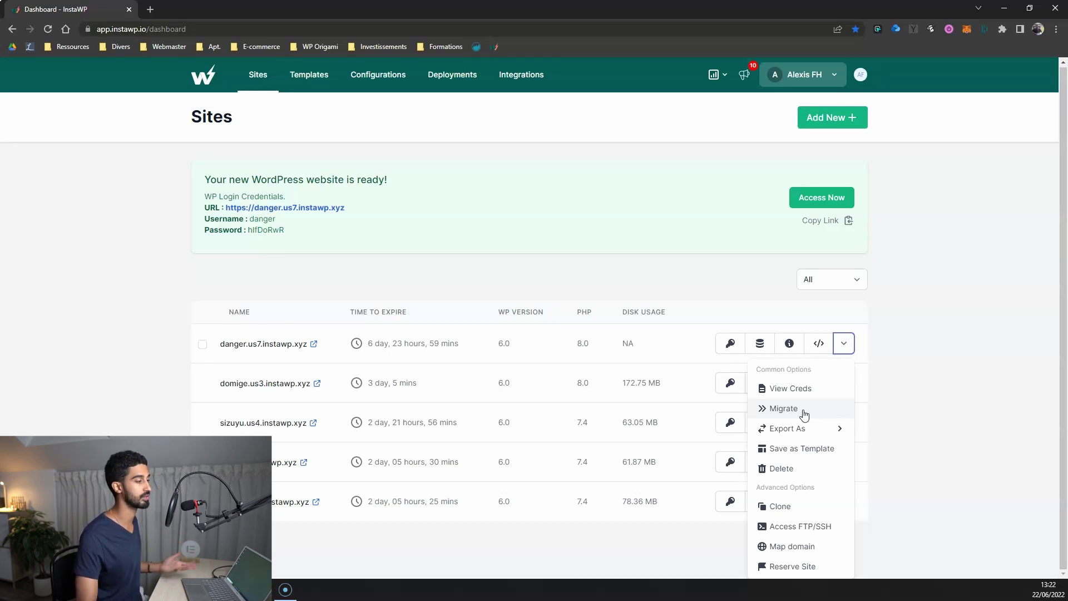
Look over the migration and LocalWP export options available for the danger.us7.instawp.xyz site
click(804, 413)
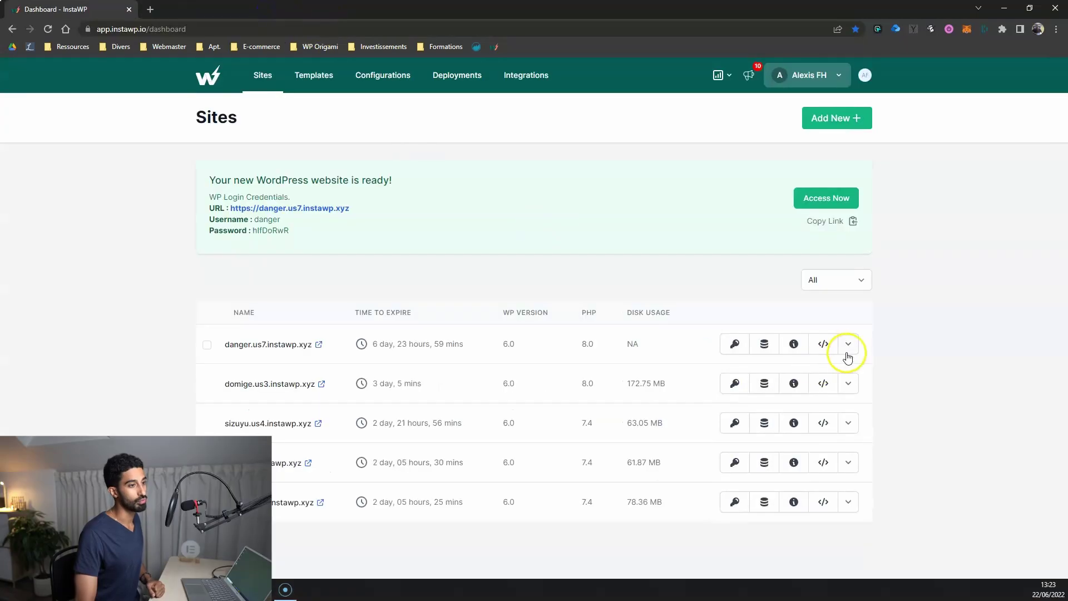
click(845, 346)
mouse_move(810, 436)
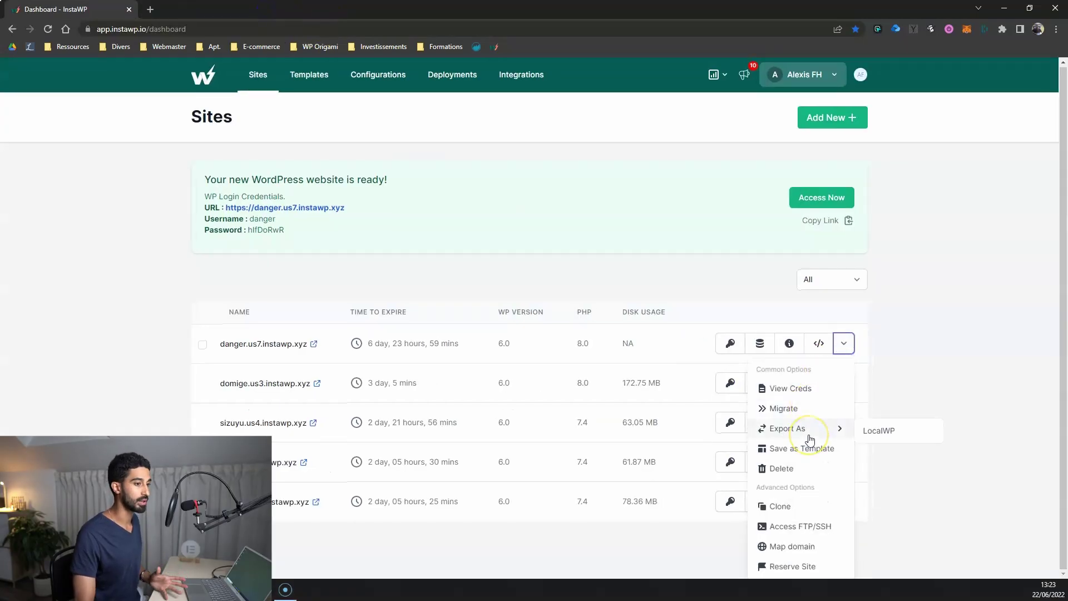
click(890, 431)
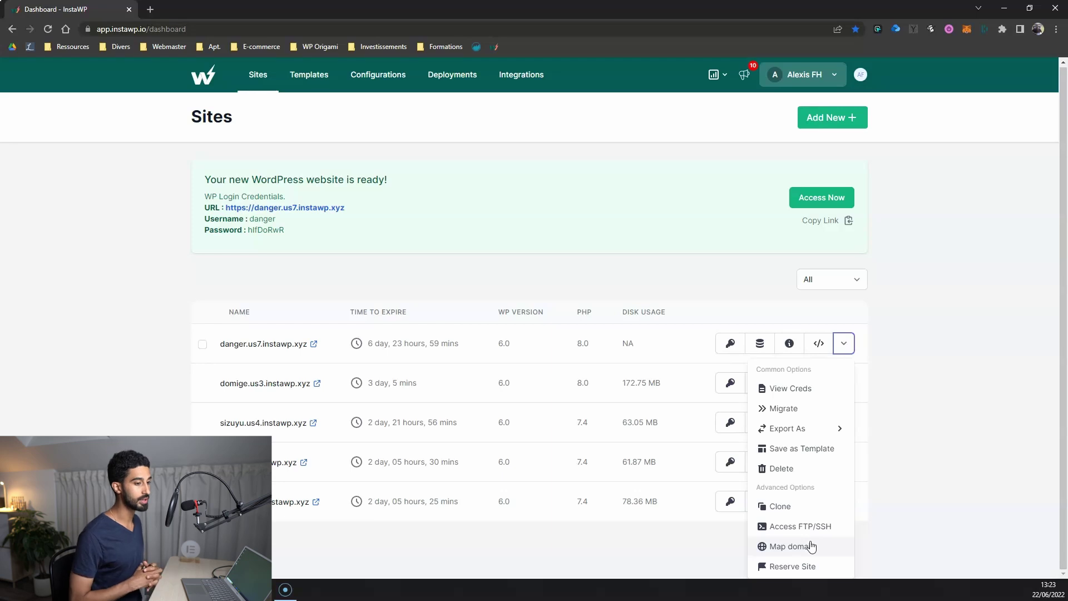
click(955, 376)
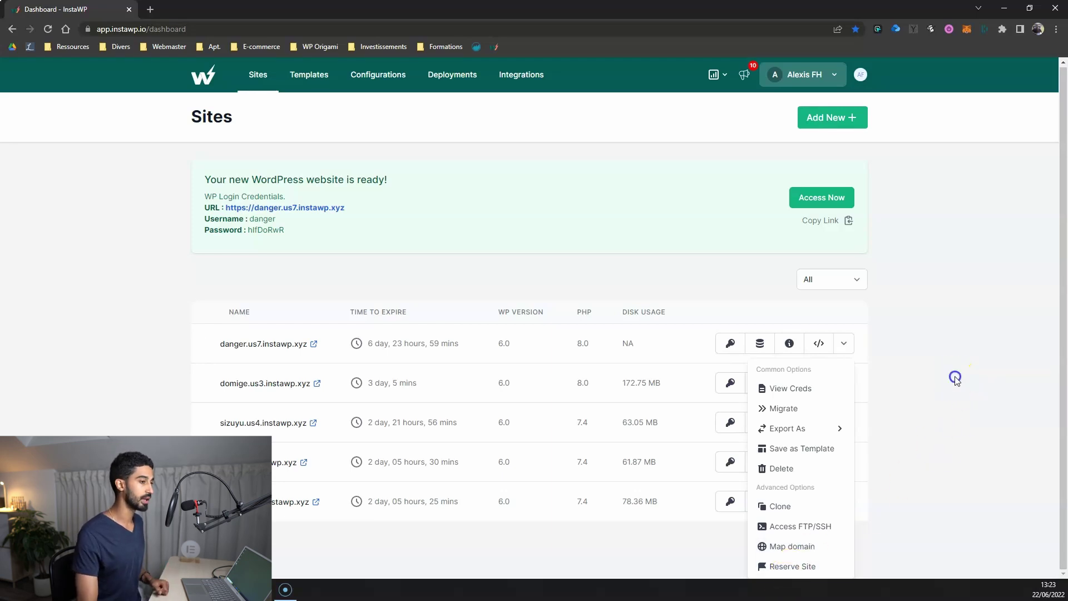
Examine the expiry time, WordPress version and disk usage details in the sites list
drag(402, 344, 370, 343)
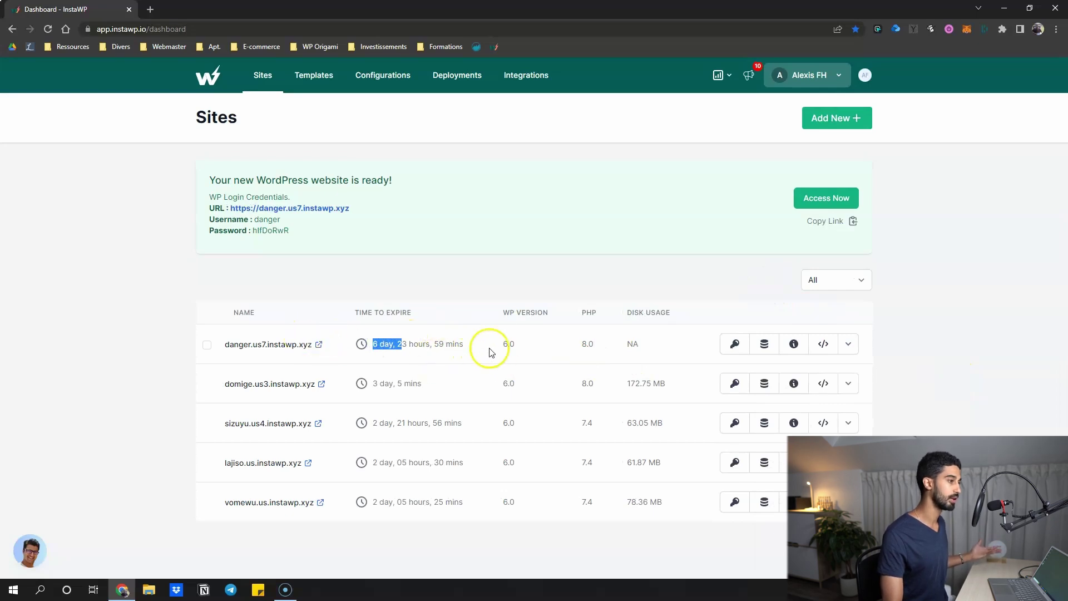
drag(501, 344, 523, 340)
click(632, 384)
drag(632, 383, 648, 380)
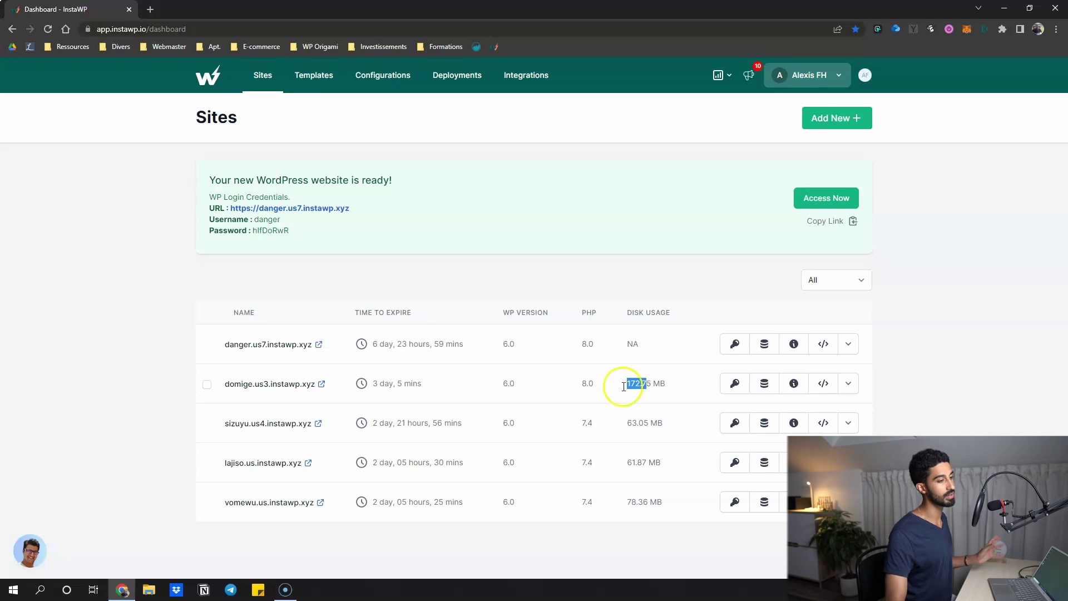
click(183, 374)
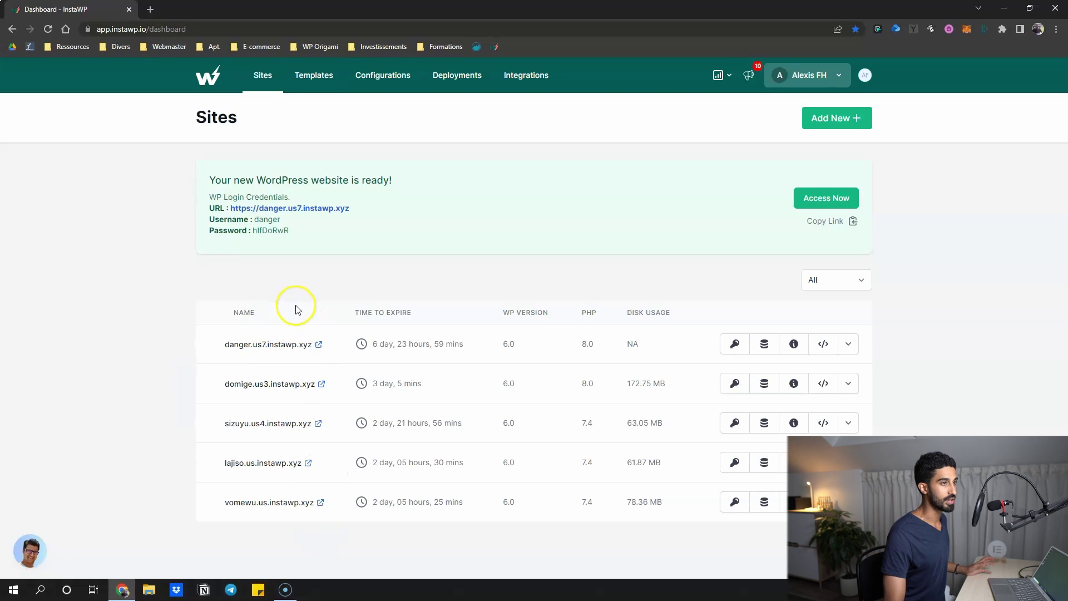
Start a new site from scratch with WordPress 6.0, PHP 8.0 and the default configuration
click(822, 119)
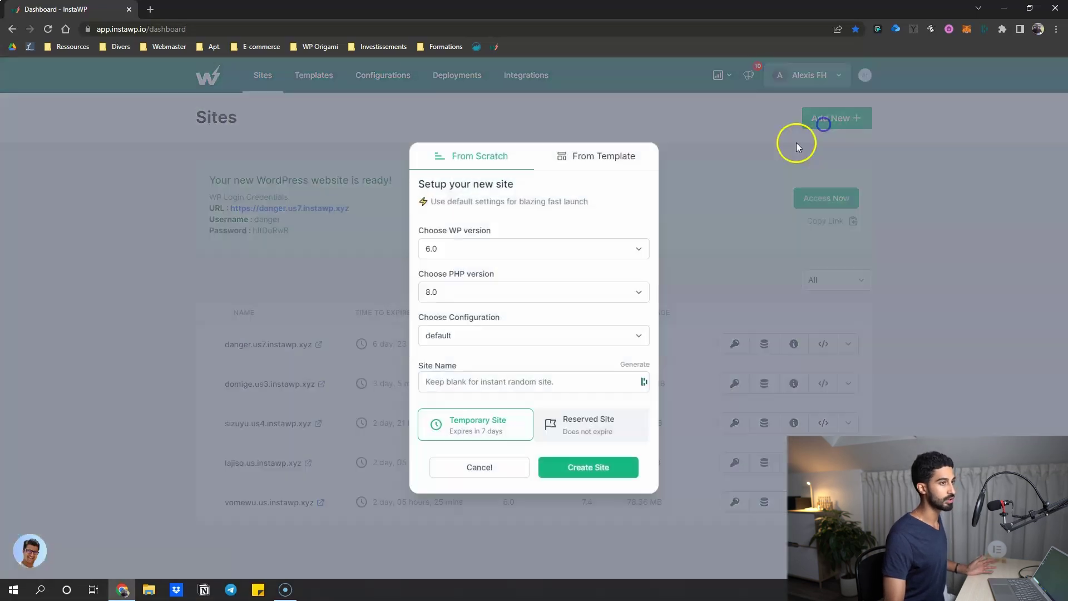
click(500, 250)
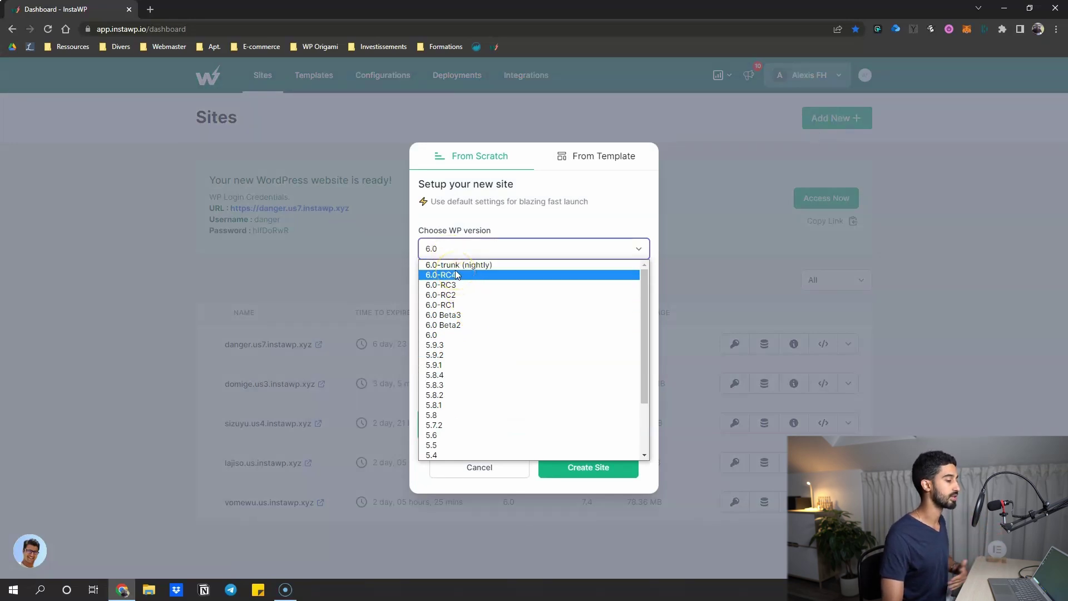
scroll(490, 328, down, 3)
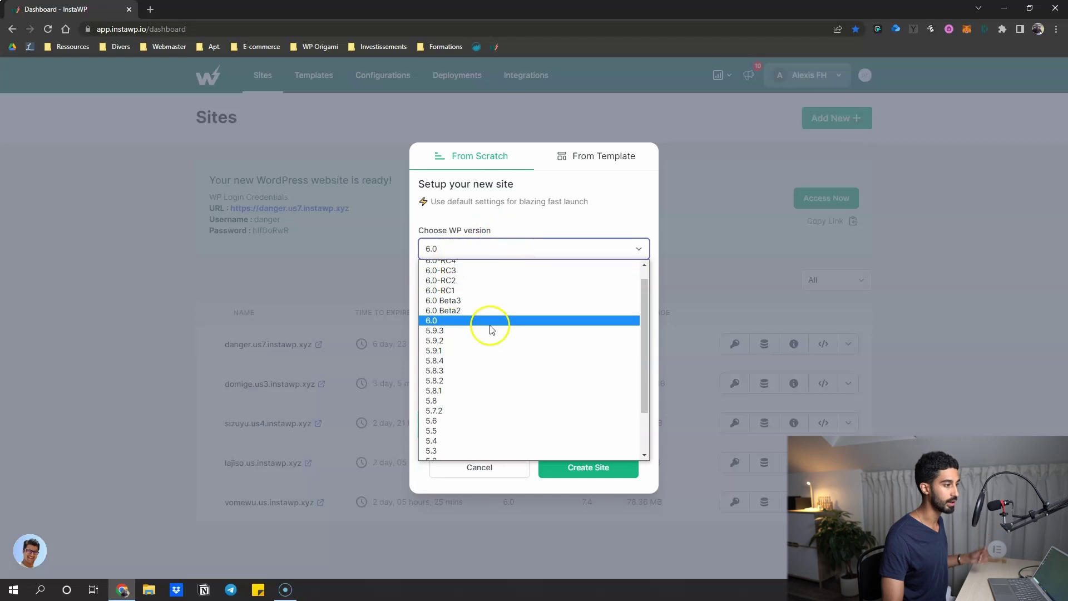
click(515, 225)
click(482, 291)
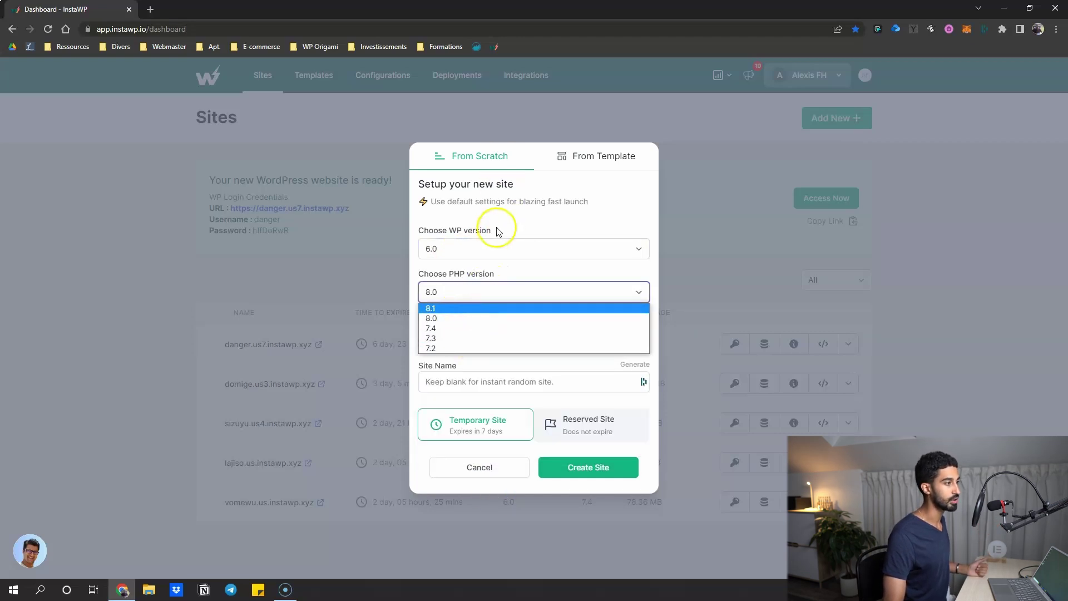
click(497, 228)
click(483, 335)
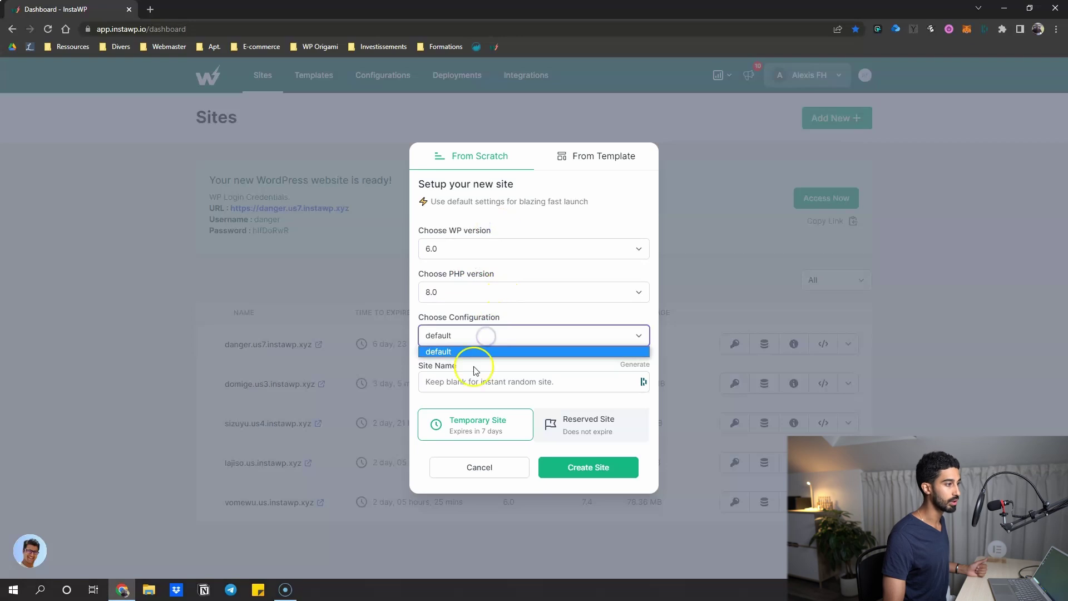
click(547, 313)
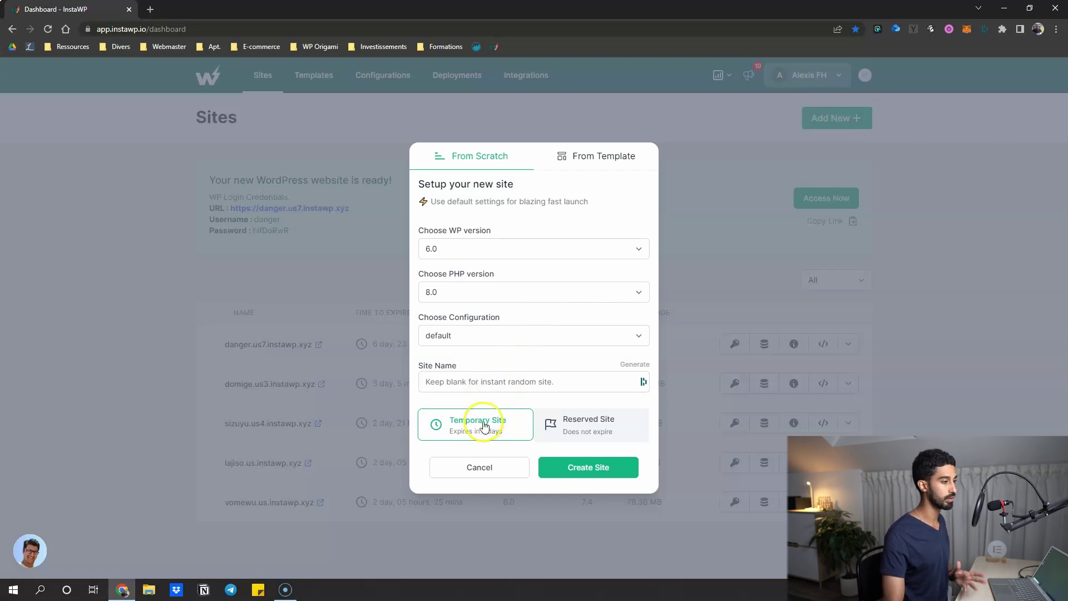
Make the new site a reserved one, create it with a random name, and check its expiry status in the list
click(597, 432)
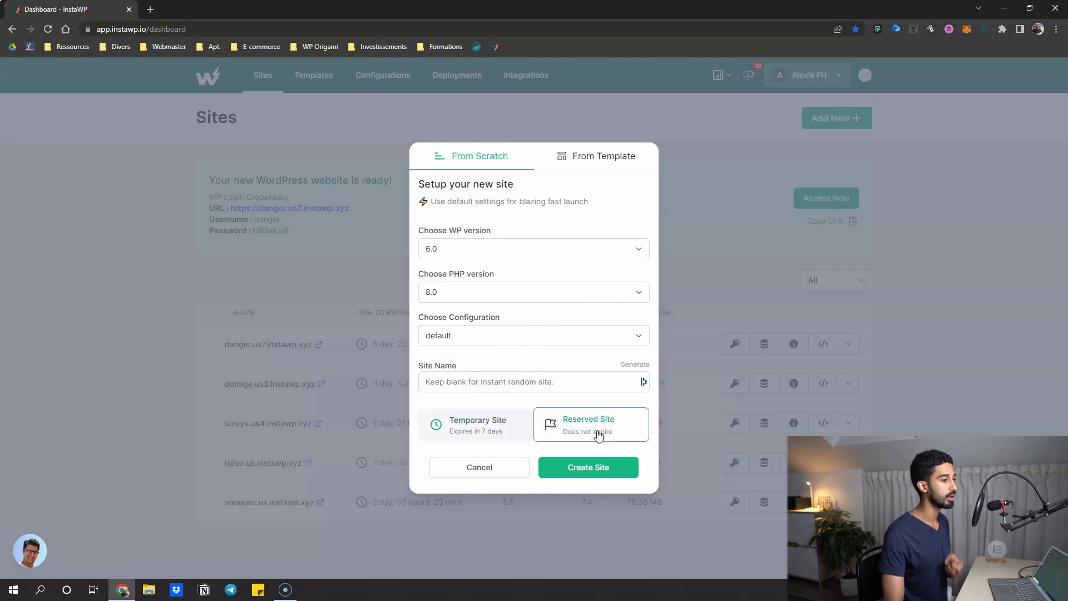
click(575, 467)
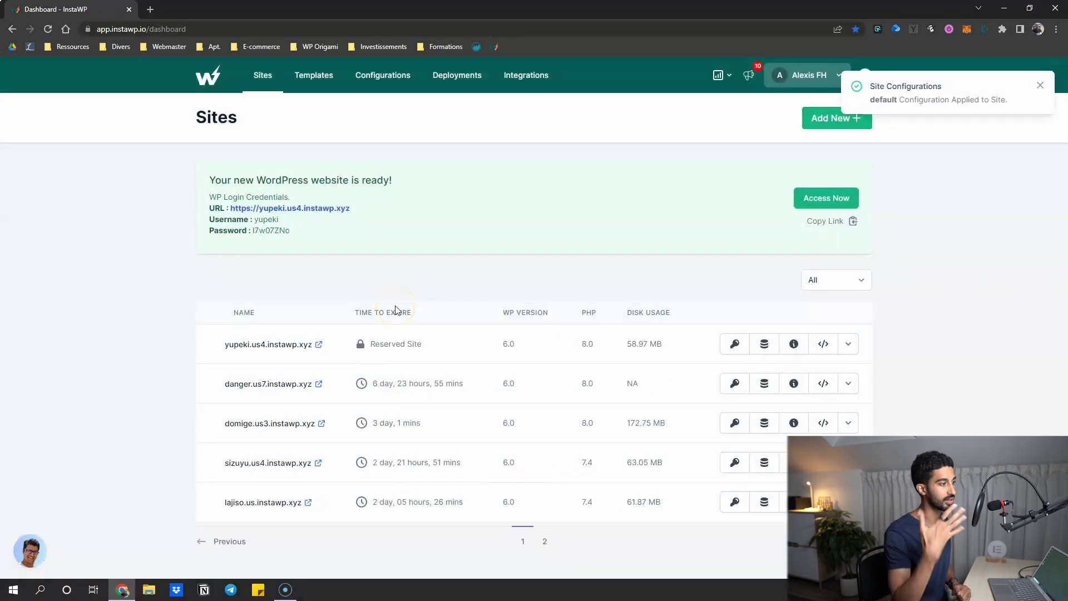
double_click(389, 343)
click(434, 278)
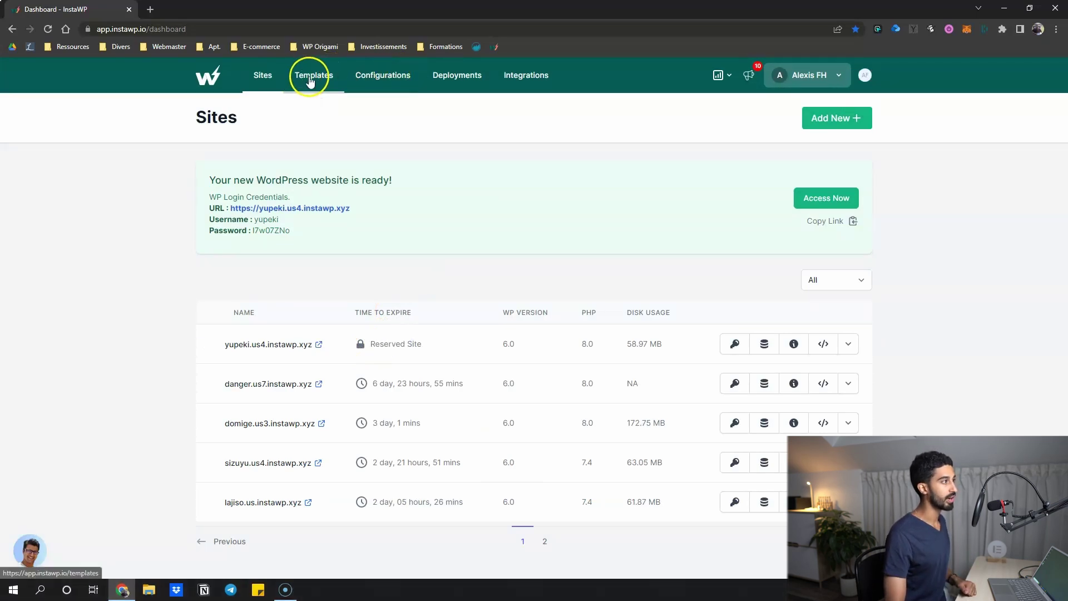
Look over the Deployments and Integrations pages
click(457, 74)
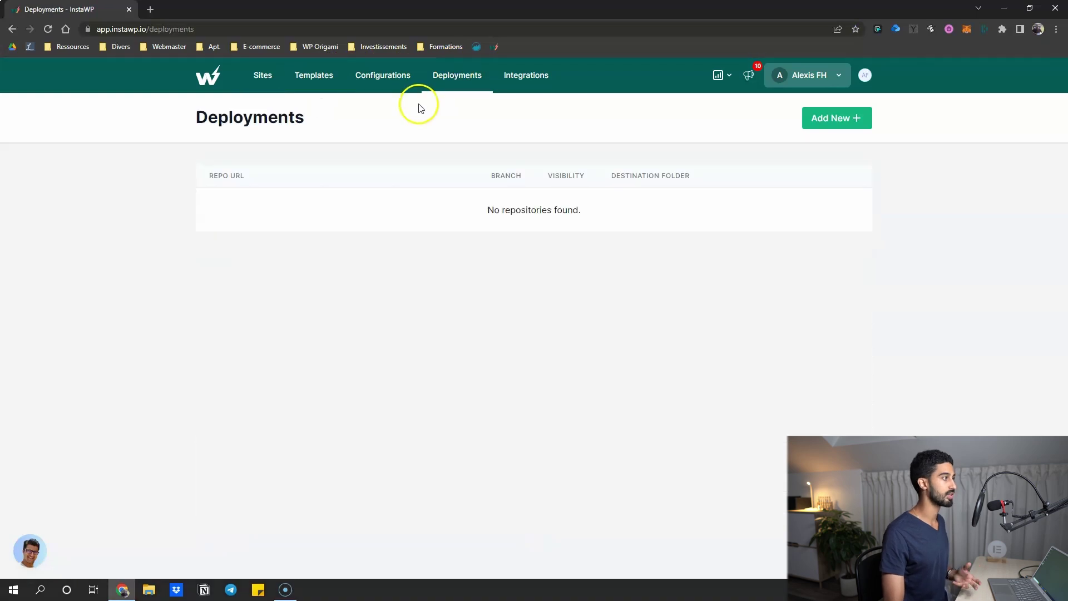
click(526, 75)
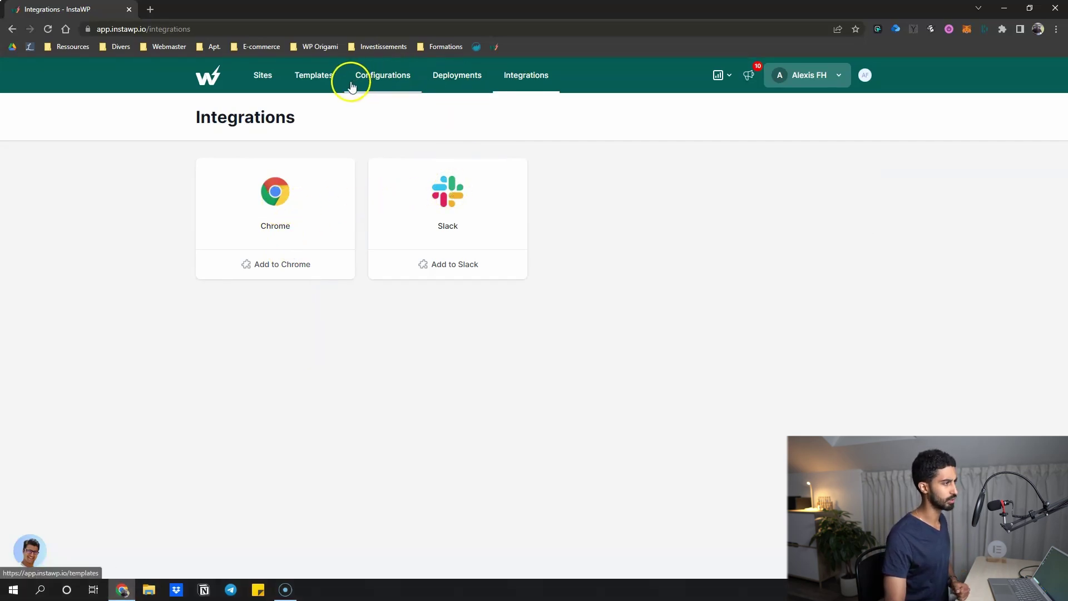
Try to create a template from the vomewu.us.instawp.xyz site, going as far as the template save form
click(323, 76)
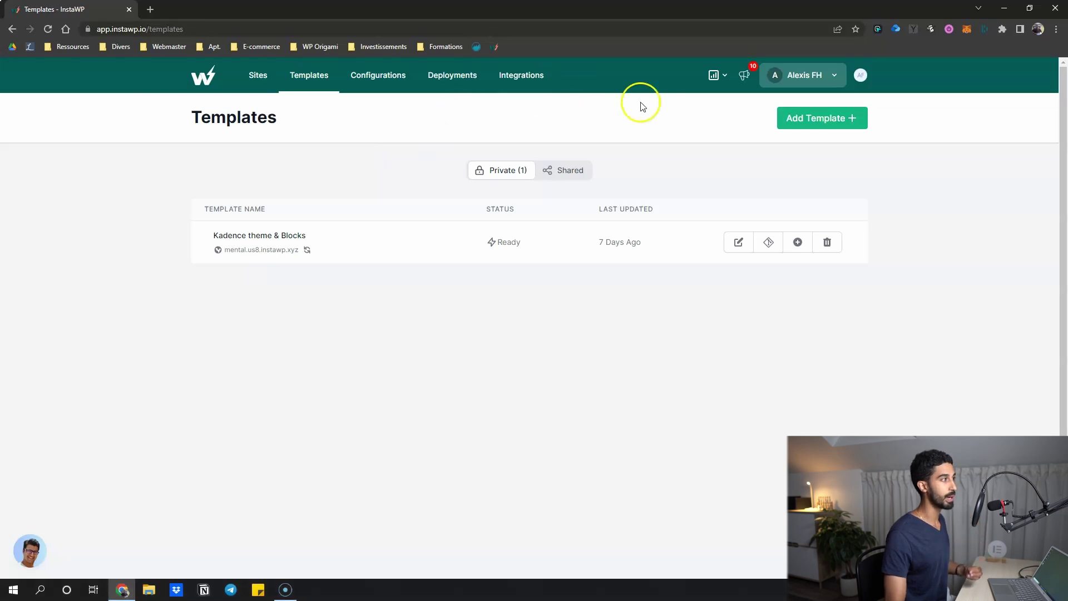
click(788, 119)
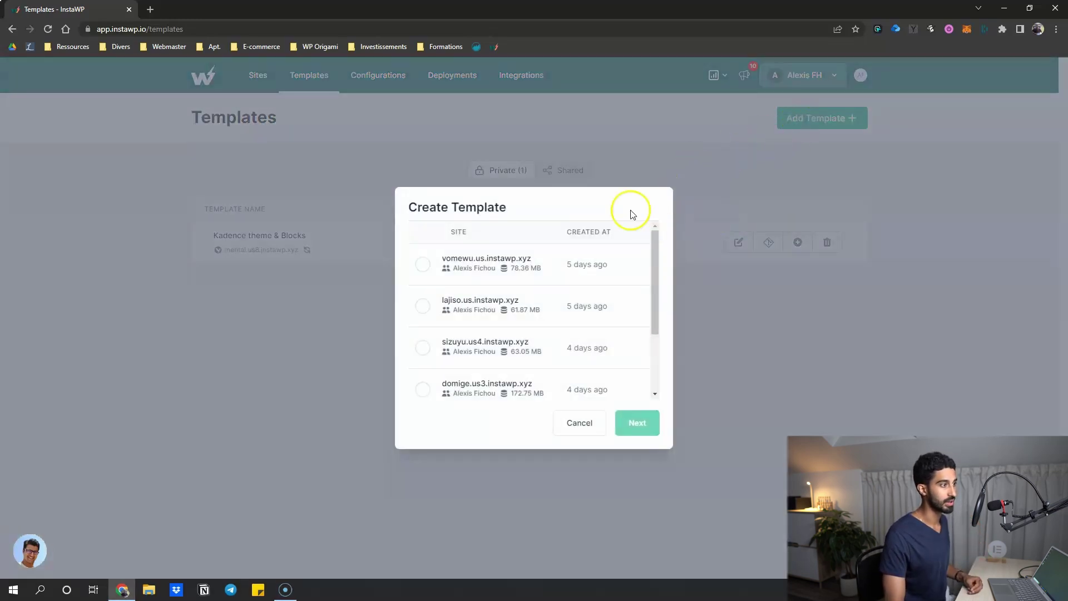
scroll(513, 279, down, 2)
scroll(465, 243, up, 2)
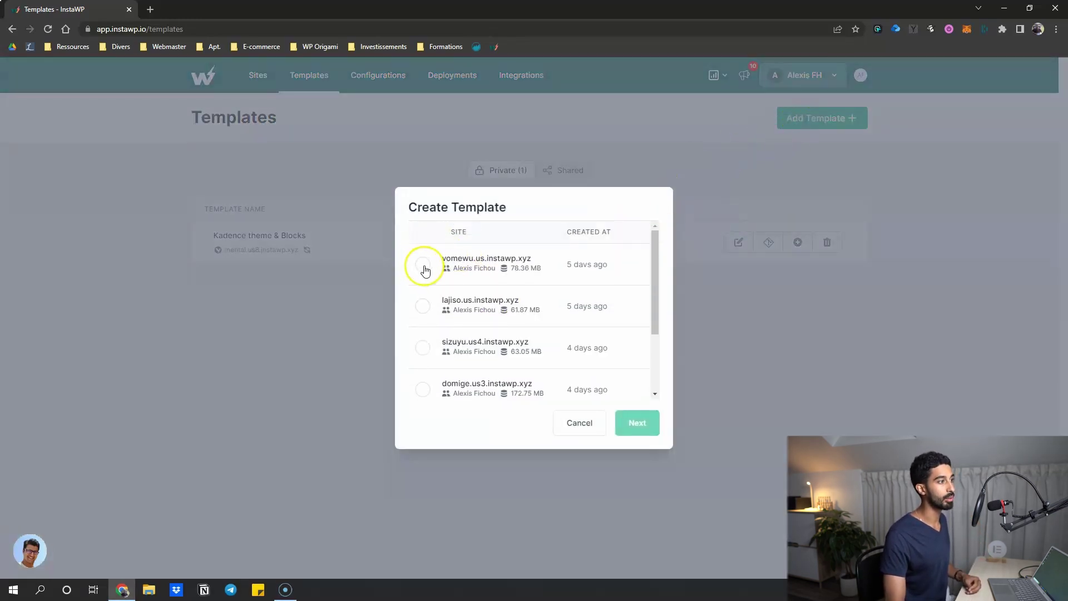
scroll(426, 271, down, 2)
scroll(425, 271, up, 2)
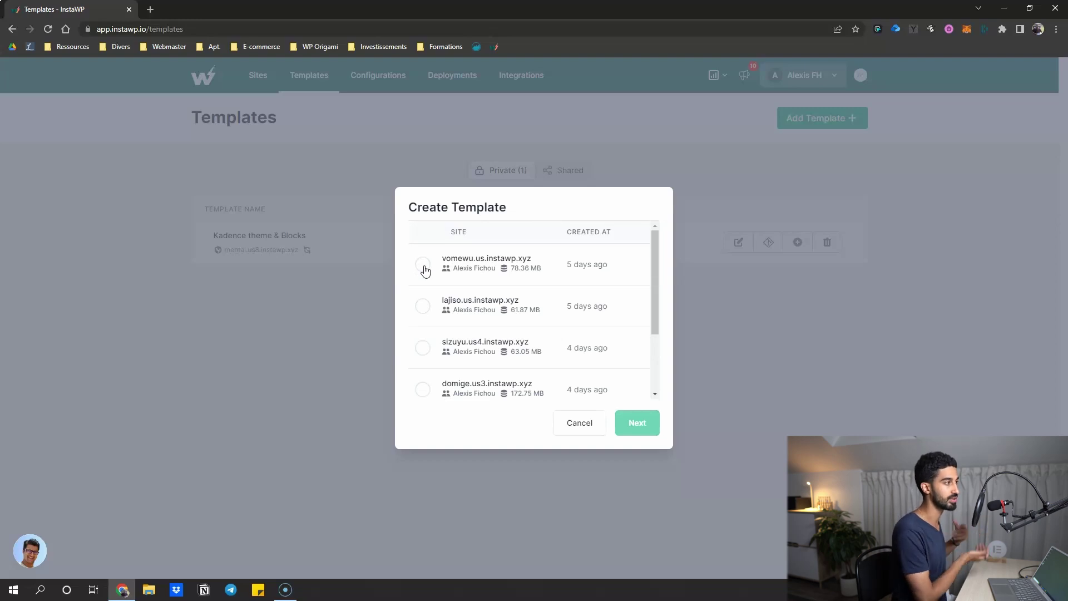
click(424, 265)
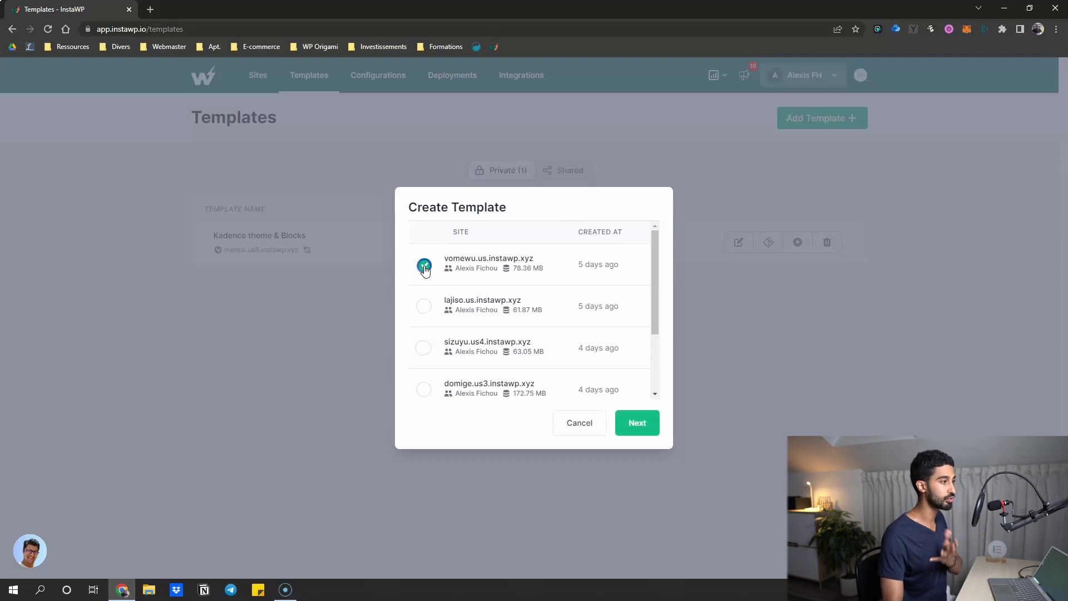
scroll(482, 282, down, 2)
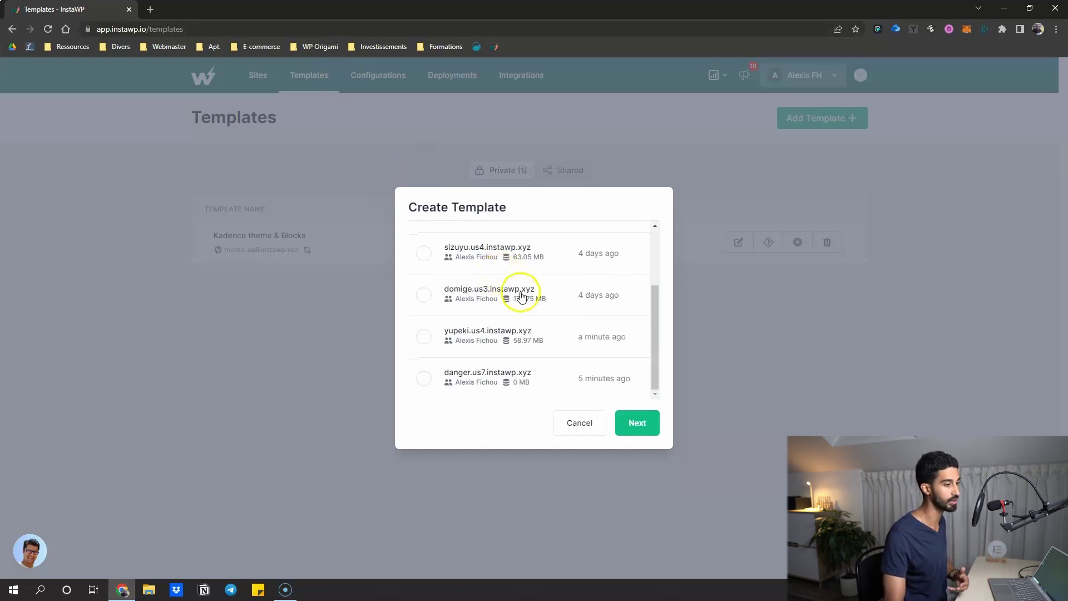
scroll(523, 289, up, 2)
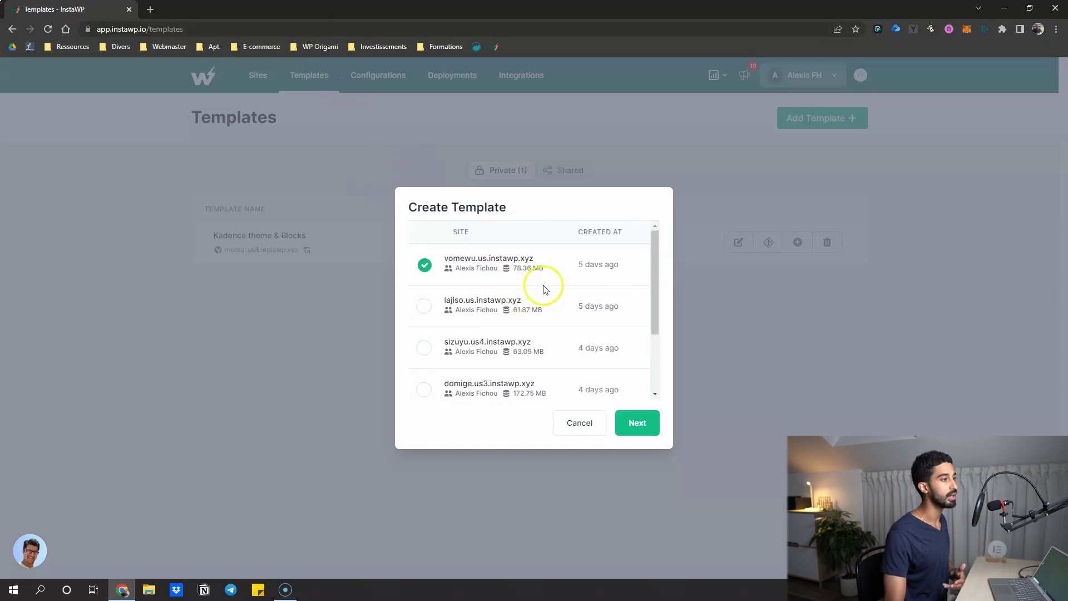
click(632, 427)
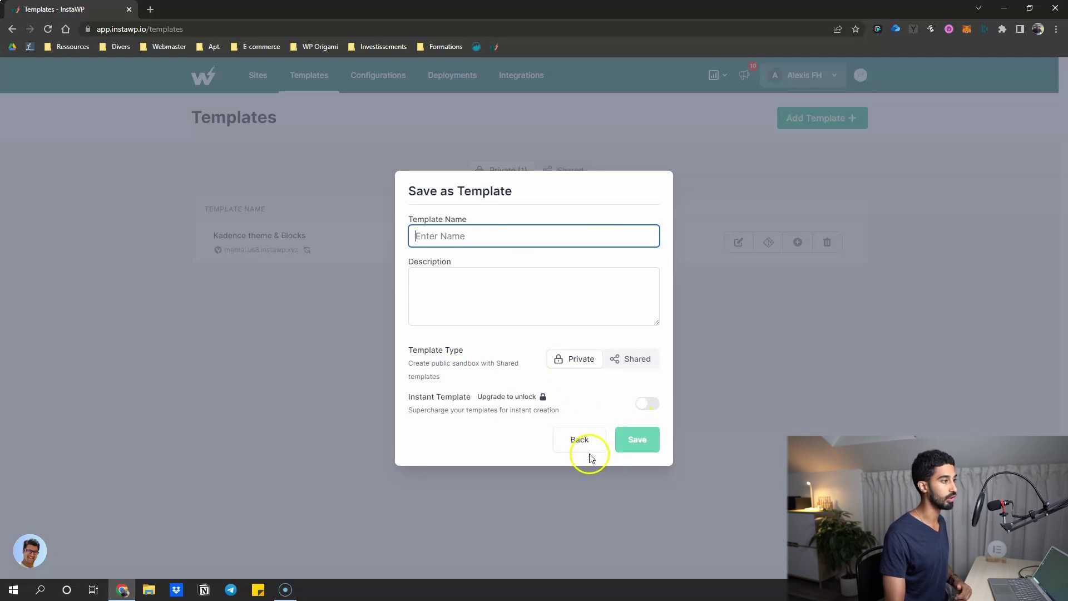
click(579, 441)
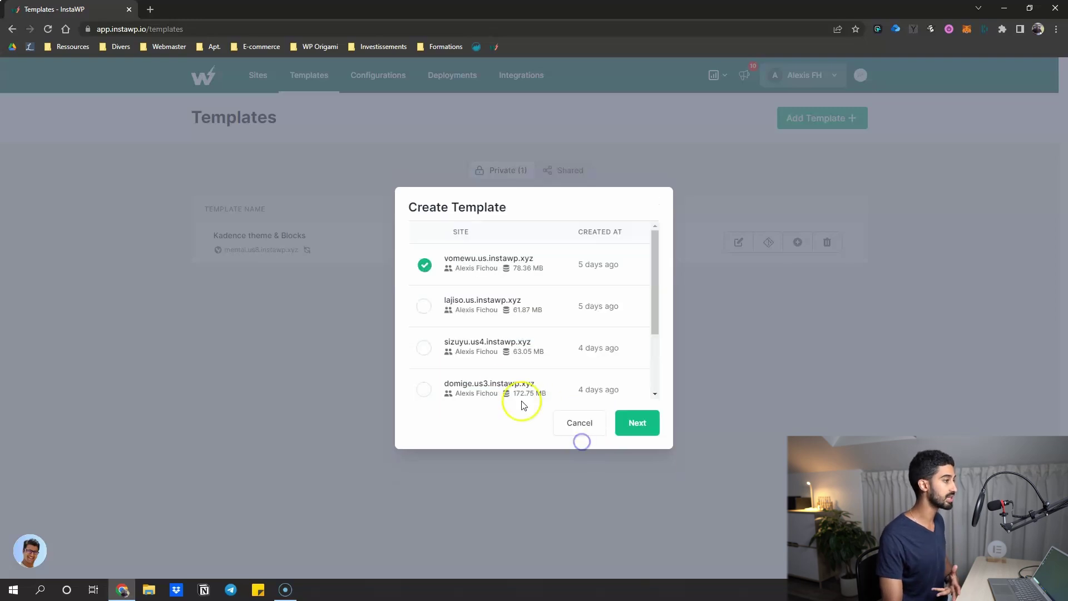
click(577, 426)
Try to set up a new site from the Kadence theme & Blocks template
click(259, 75)
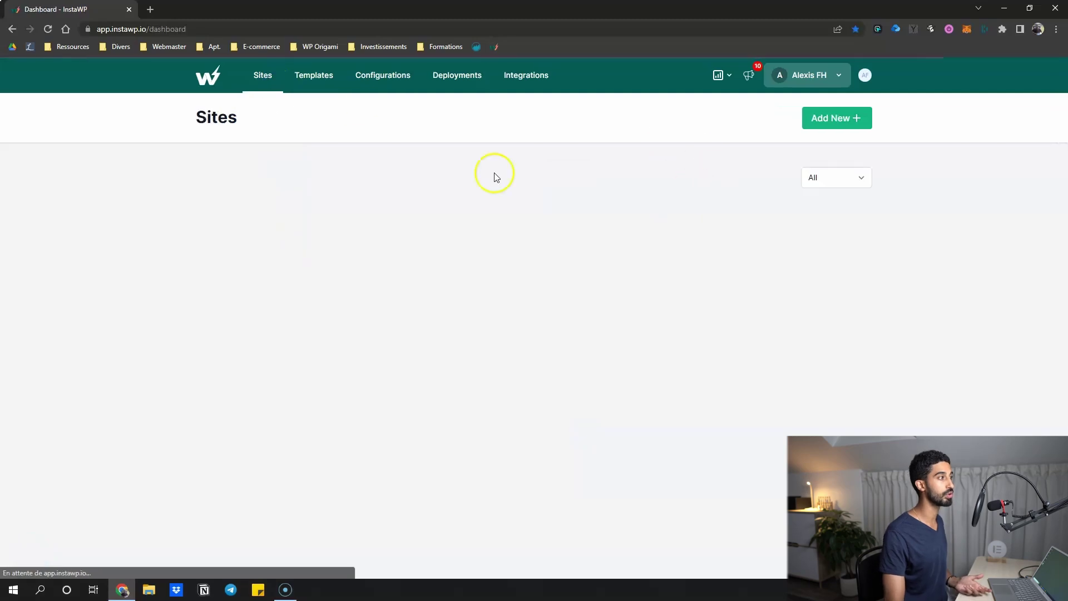
click(824, 118)
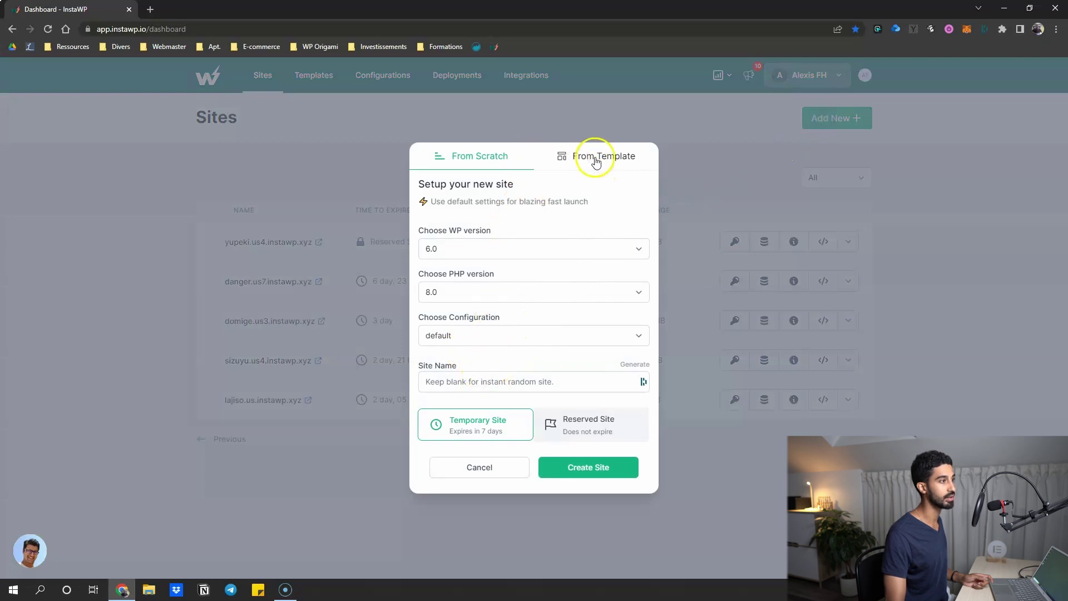
click(618, 157)
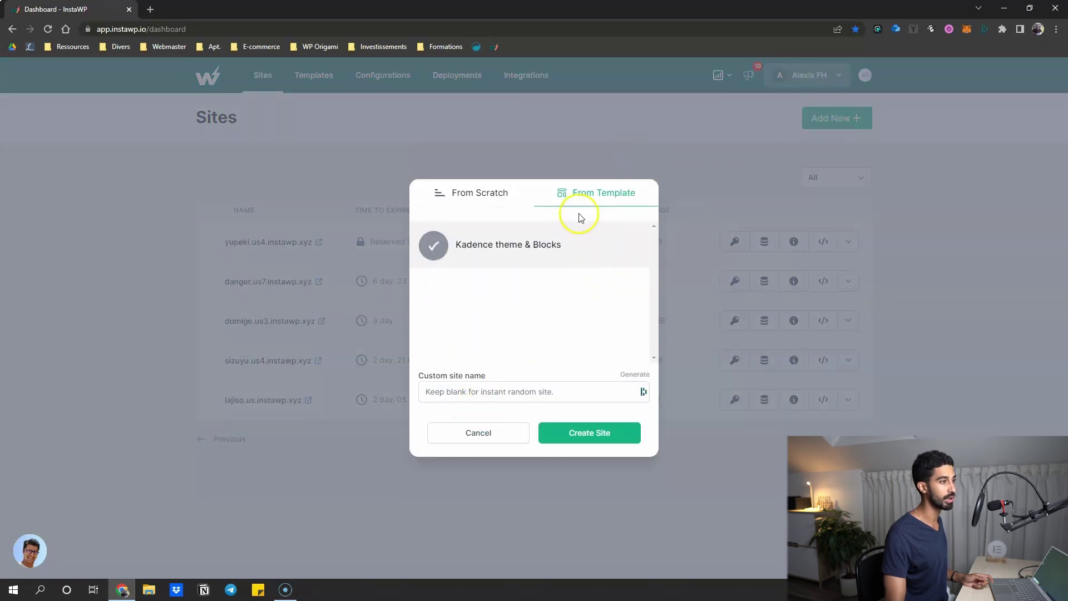
click(510, 244)
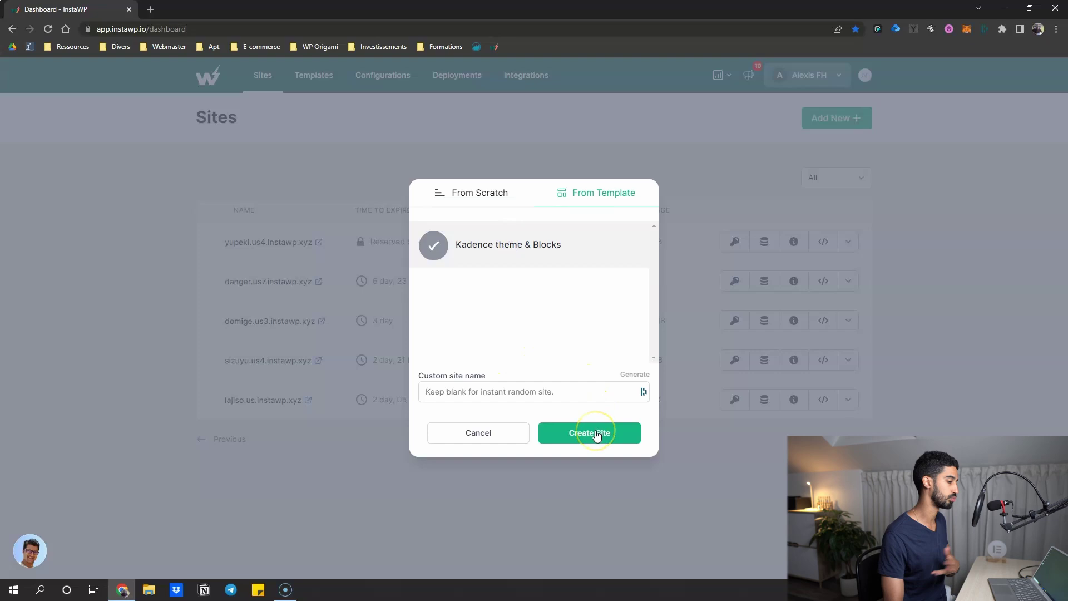
click(464, 439)
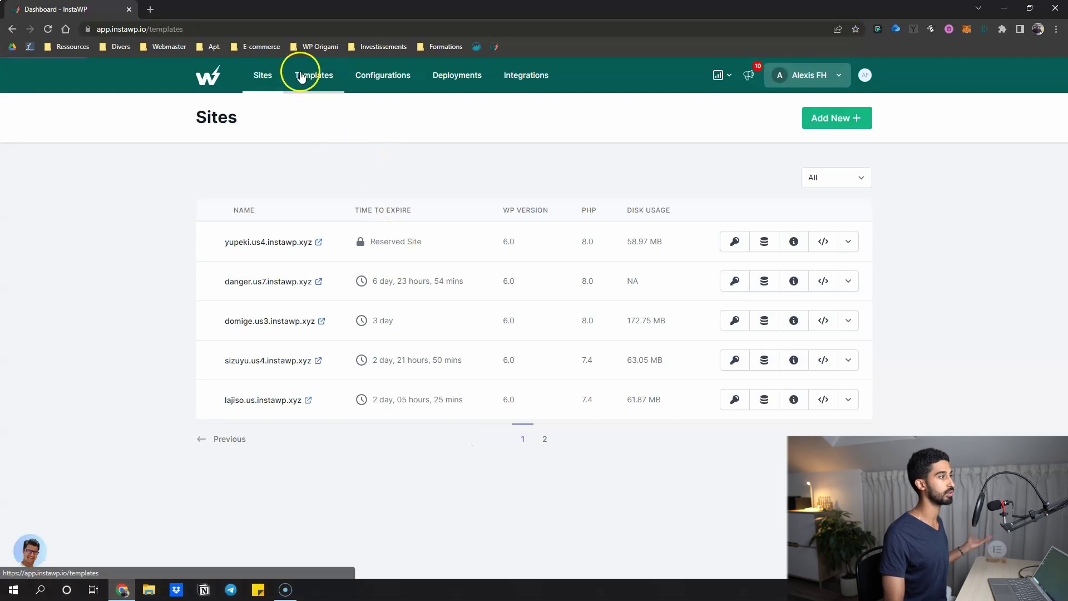
Examine the default configuration's general settings and return to the sites list
click(308, 75)
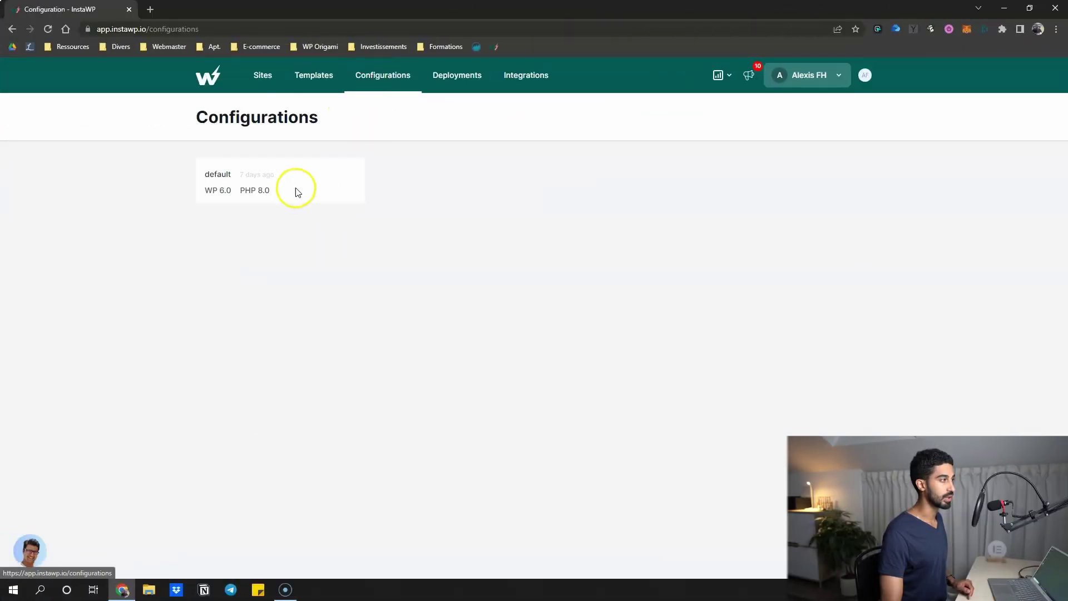
click(311, 186)
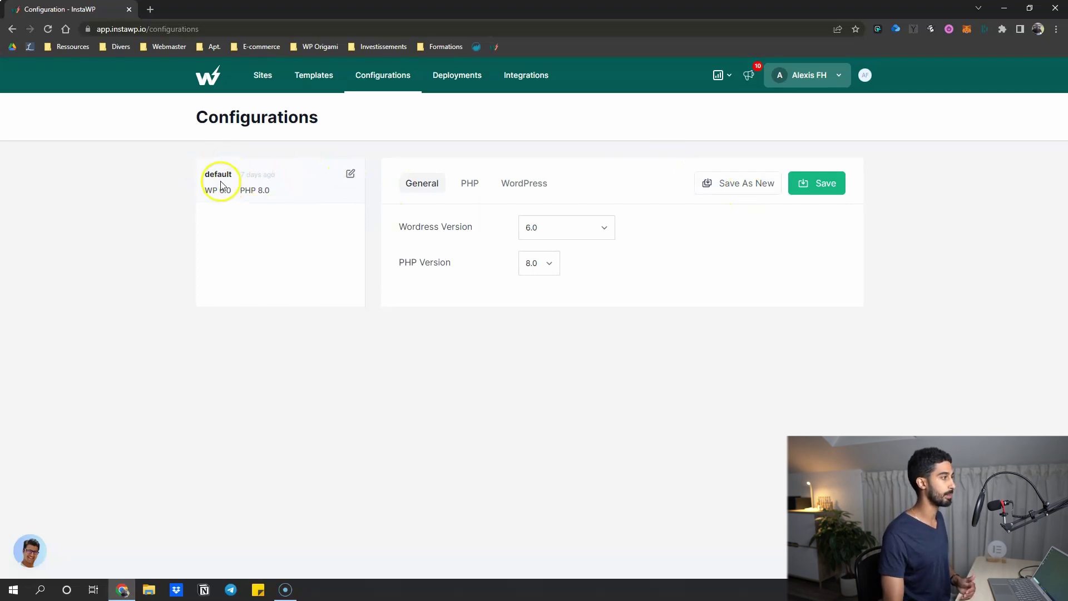
click(263, 79)
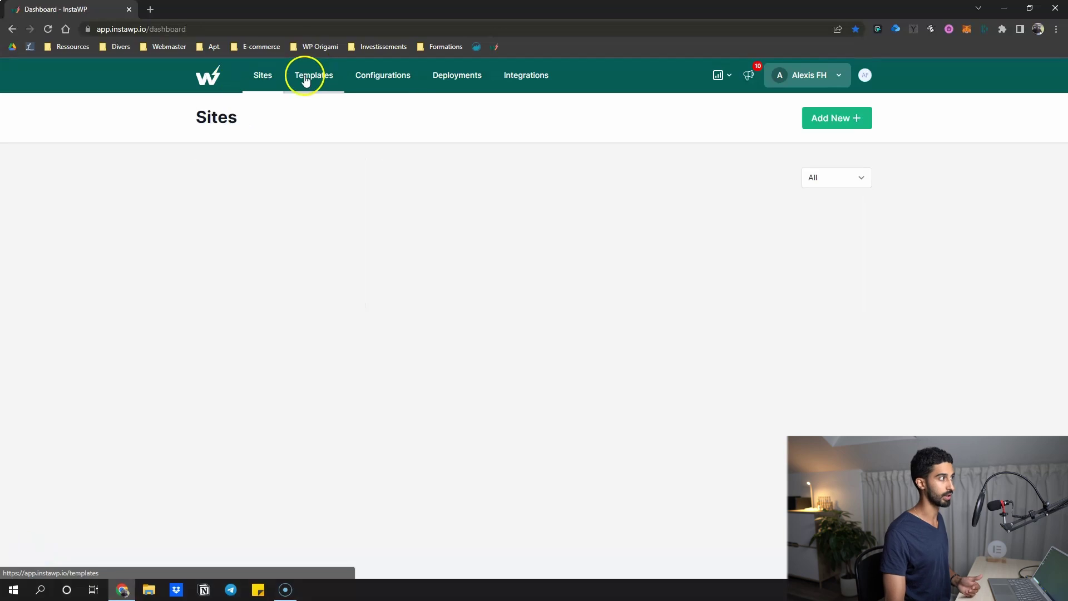
Check which configurations the new site form offers, and close the form without creating a site
click(850, 115)
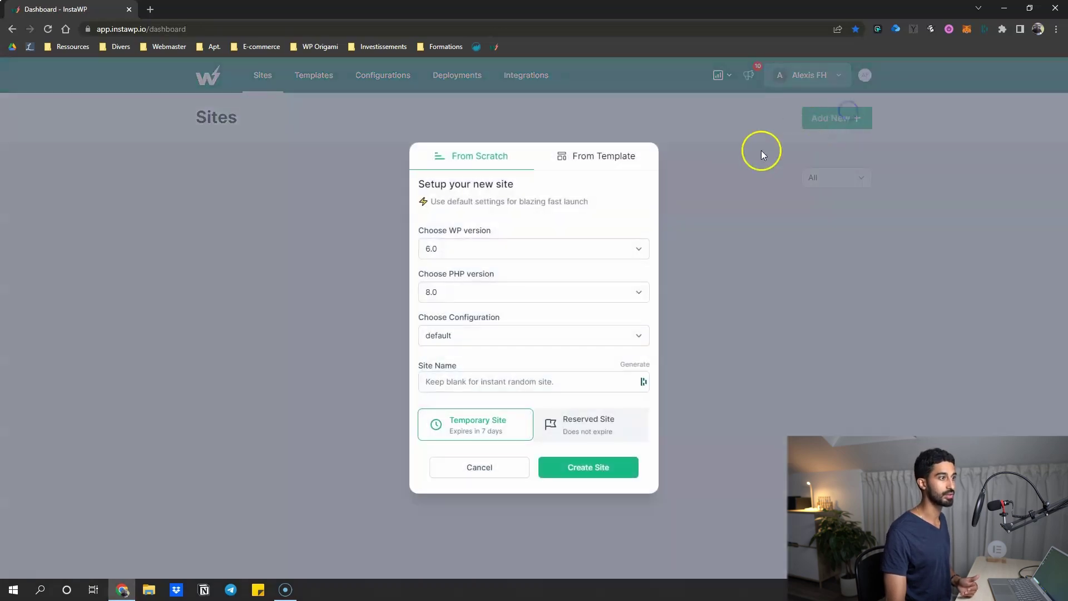
click(456, 336)
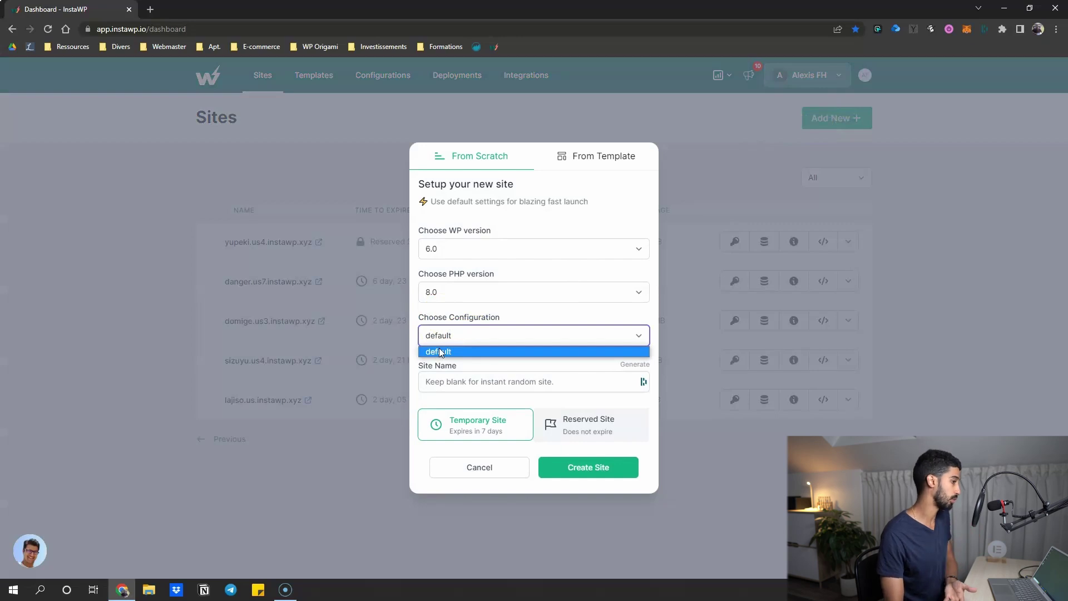
click(445, 474)
click(445, 474)
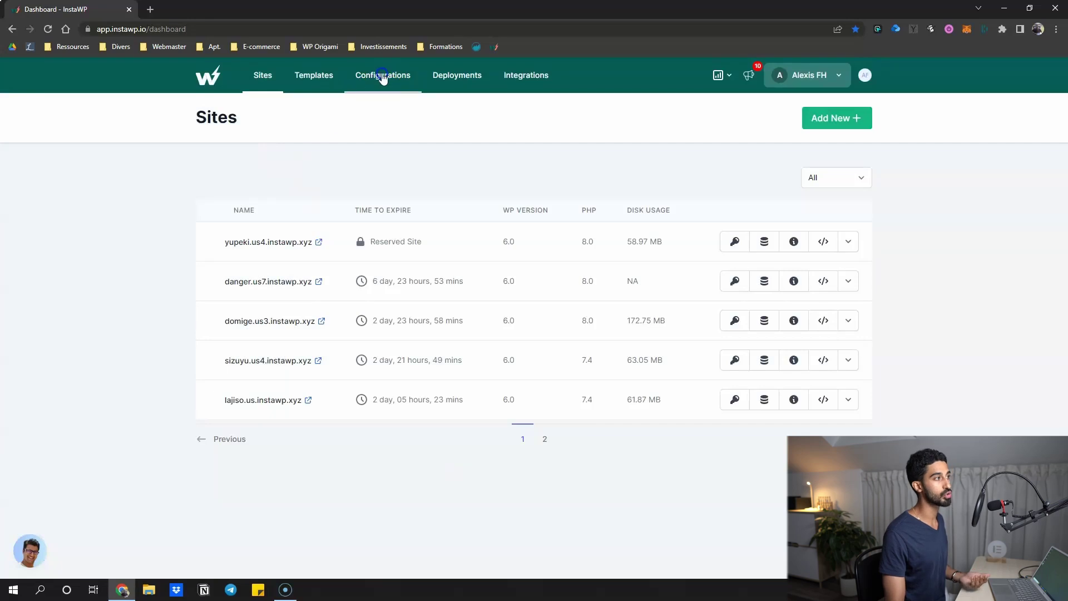
View the default configuration's general settings and the WordPress versions available for it
click(359, 84)
click(328, 195)
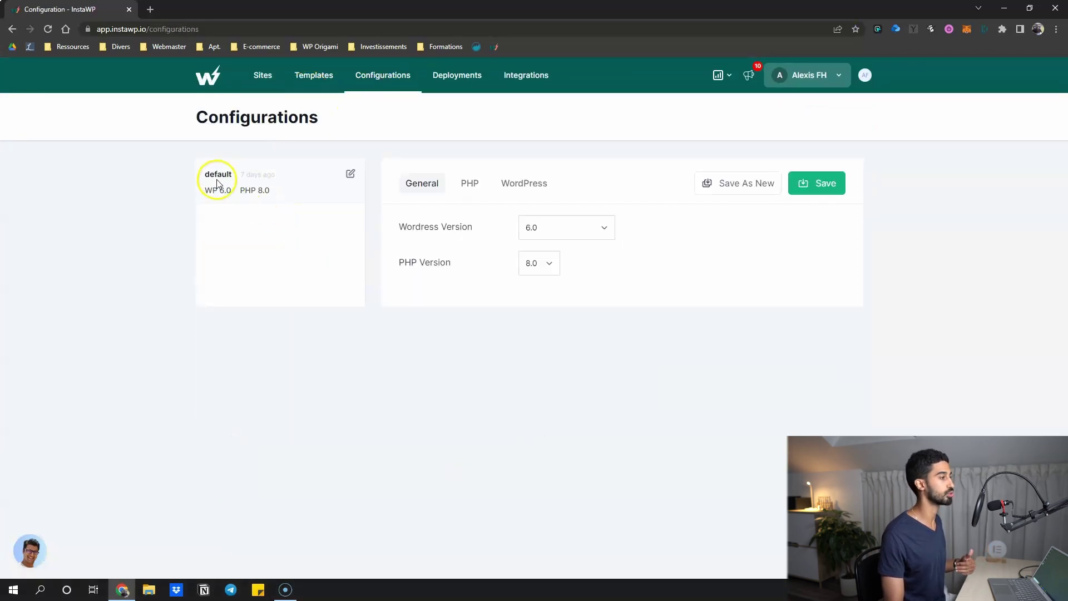
click(574, 228)
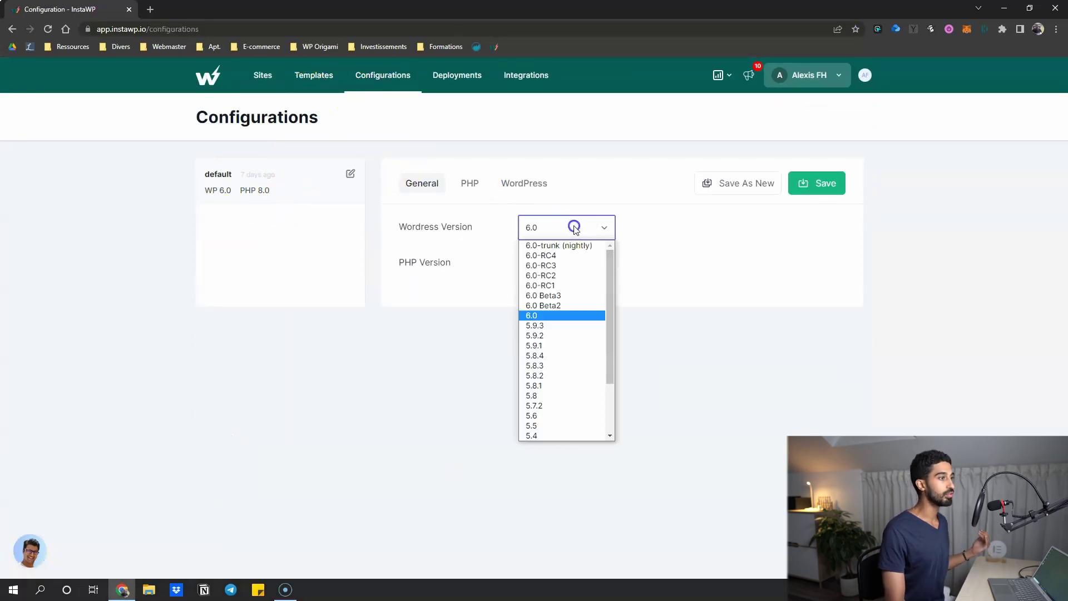
click(470, 226)
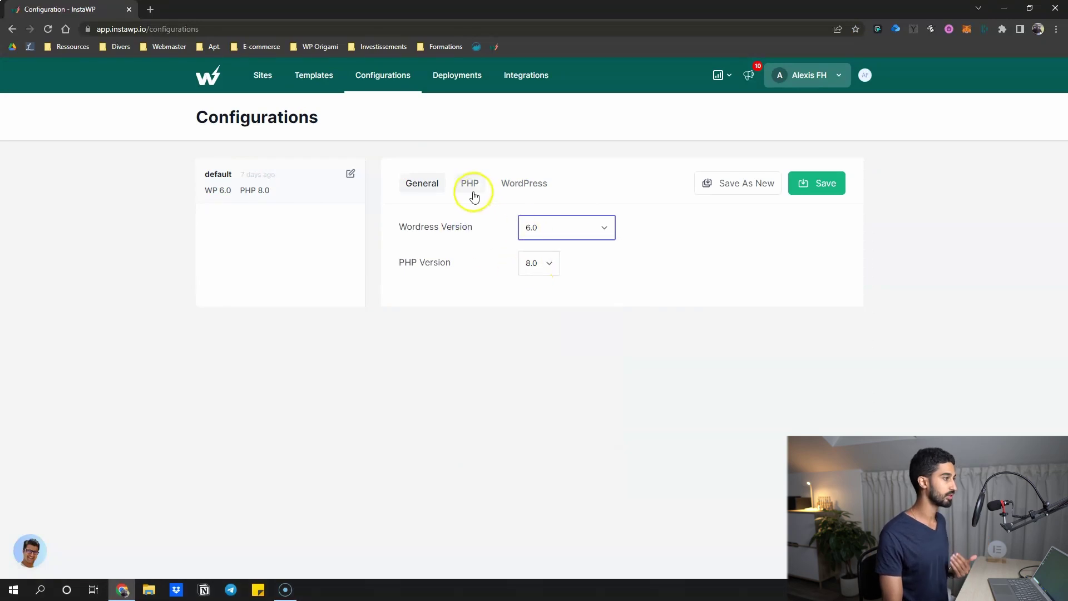
Look through the PHP limits of the default configuration
click(472, 190)
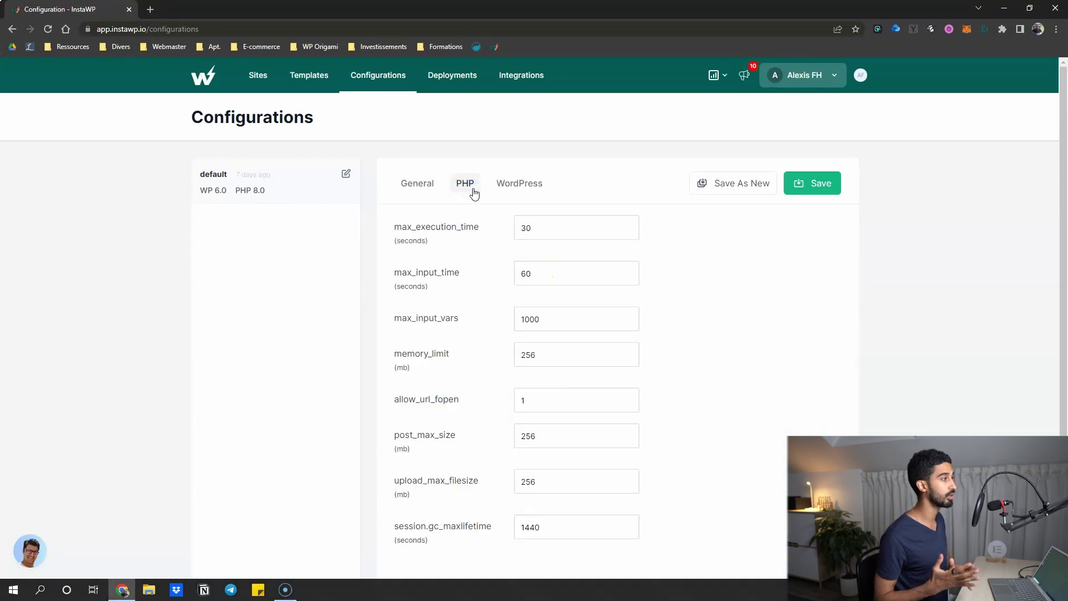
scroll(556, 233, down, 1)
scroll(520, 223, up, 1)
scroll(523, 311, down, 1)
scroll(523, 357, up, 1)
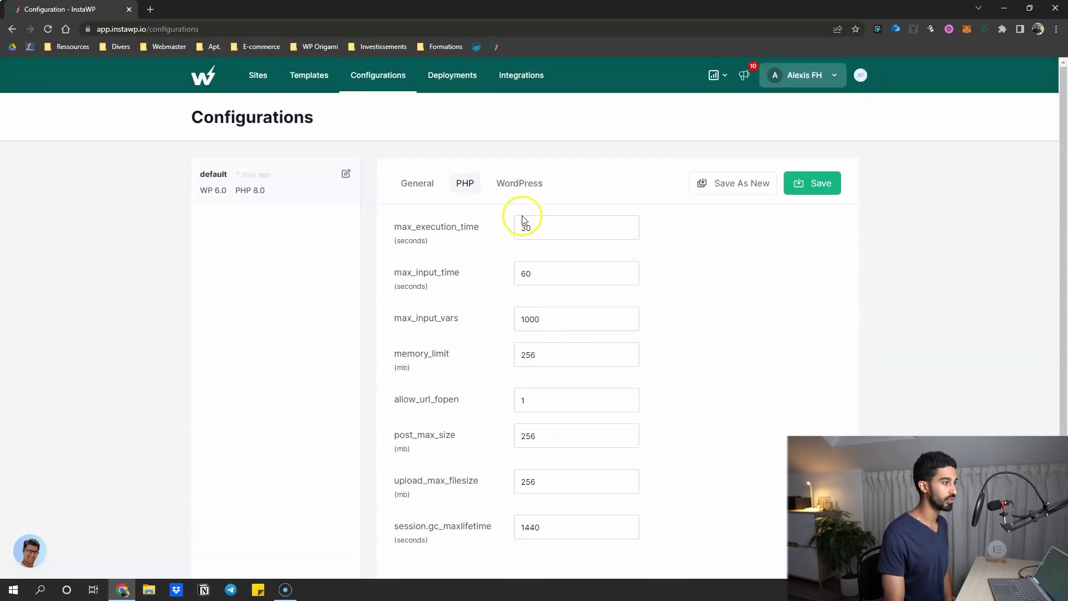
Review the default configuration's WordPress settings, including pre-installed plugins and themes, and save the configuration
click(518, 183)
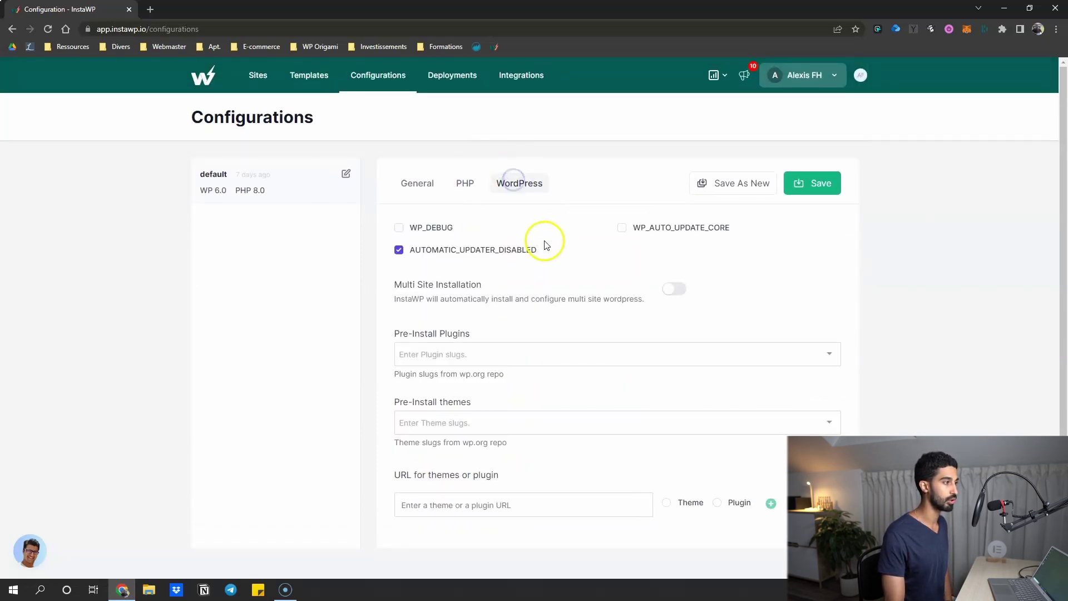
scroll(467, 321, down, 1)
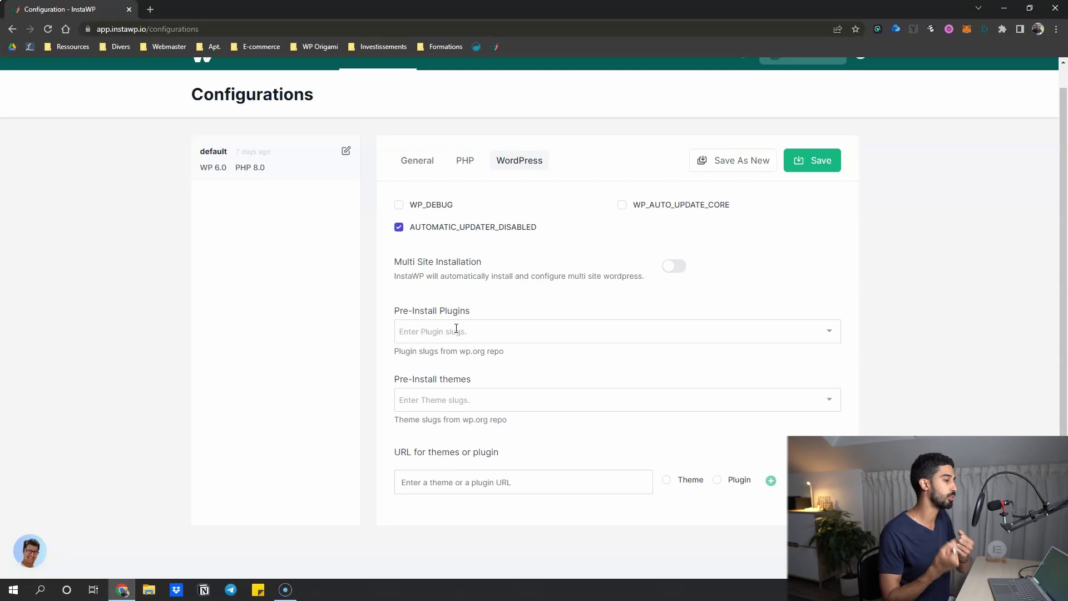
scroll(362, 239, up, 1)
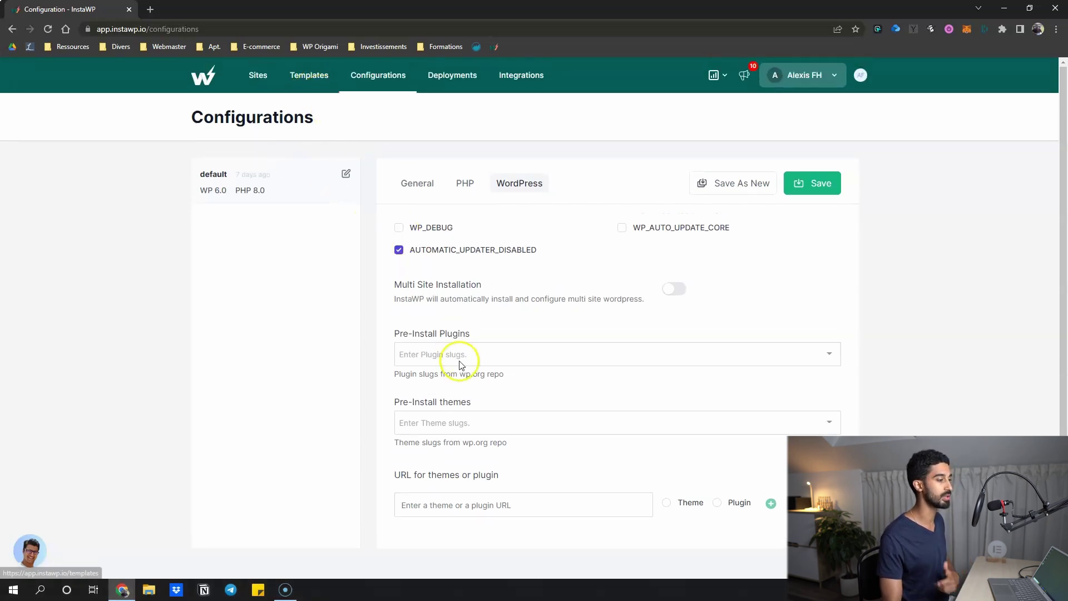
scroll(461, 368, down, 1)
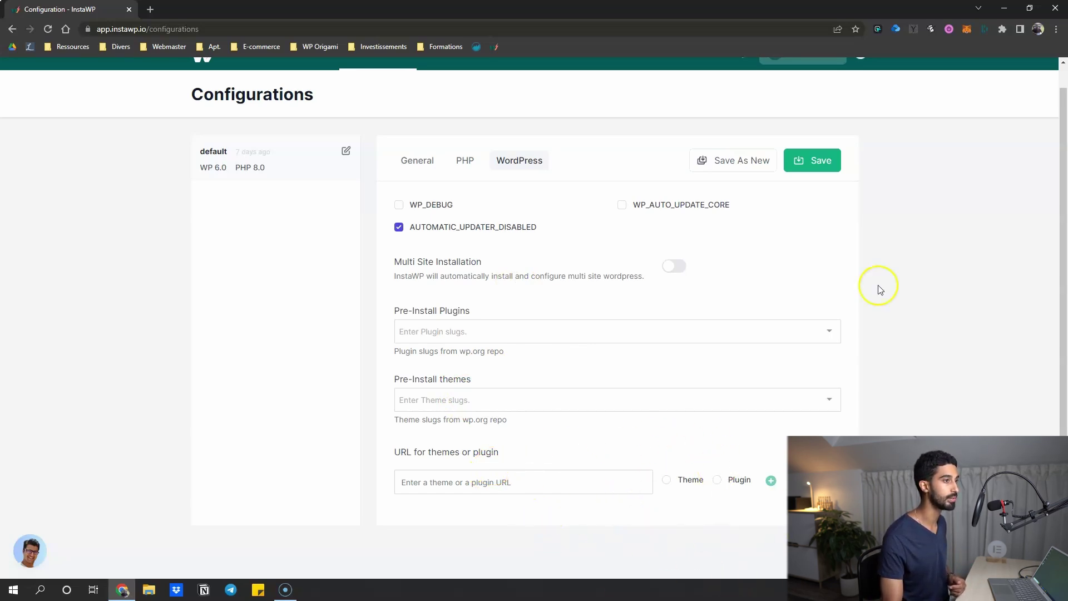
click(824, 164)
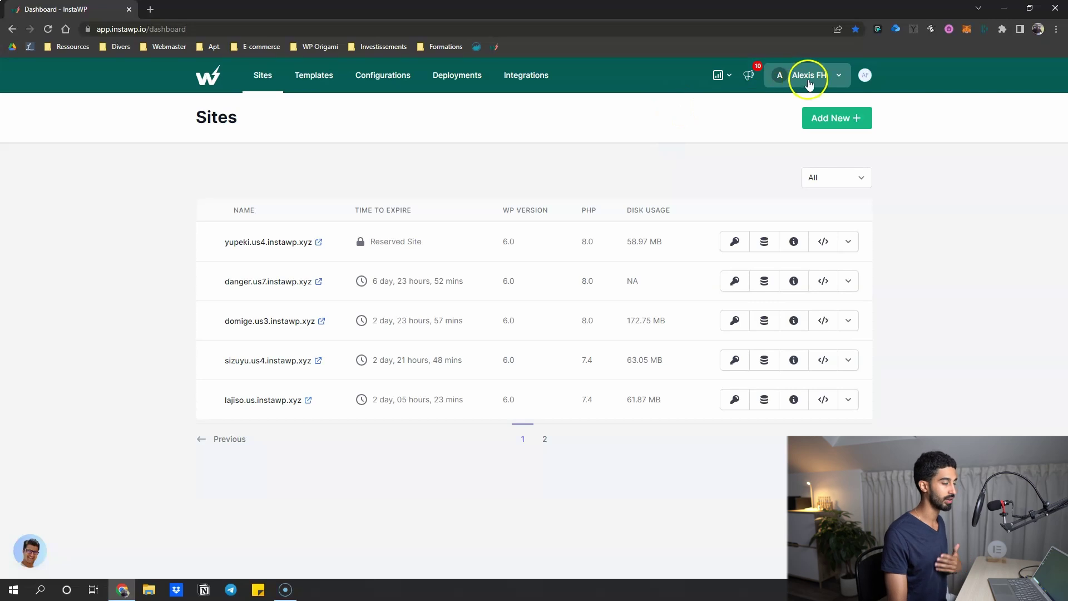
Look over the account management options, the team options and the usage statistics
click(865, 76)
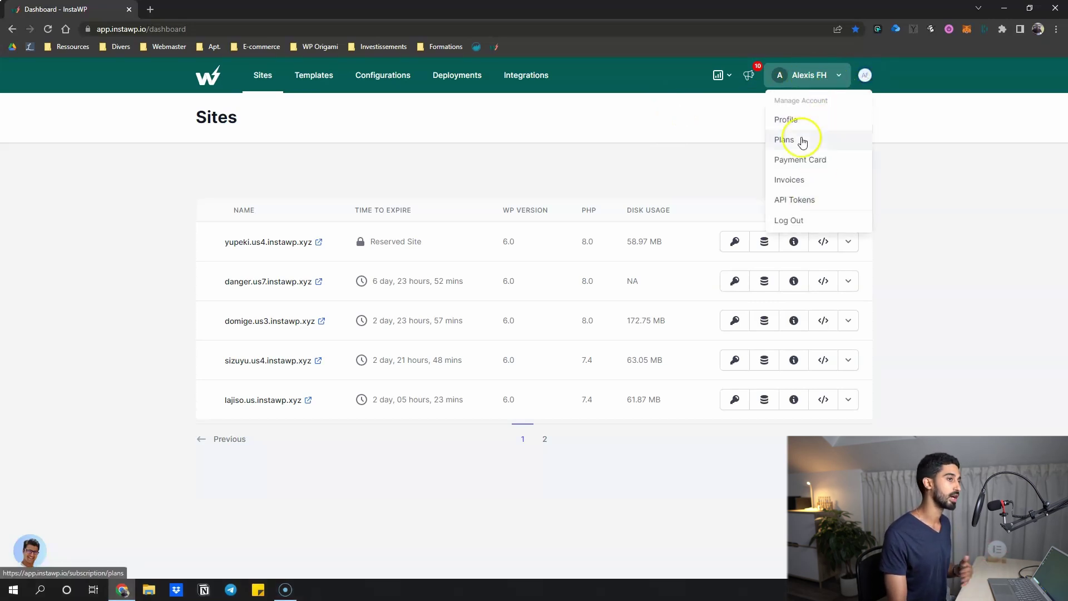
click(822, 78)
click(836, 75)
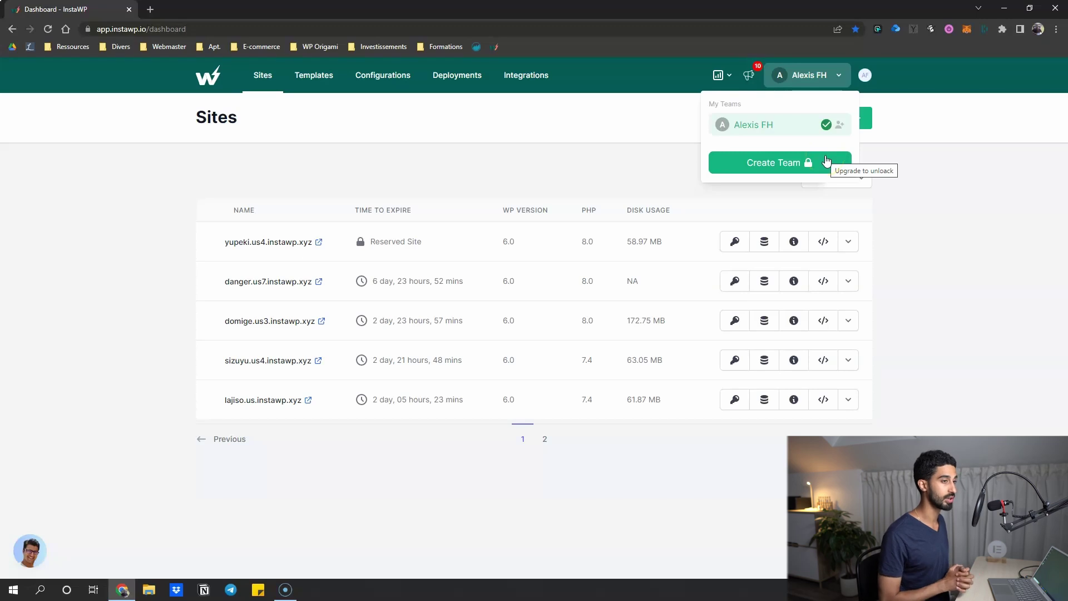
click(719, 74)
click(663, 149)
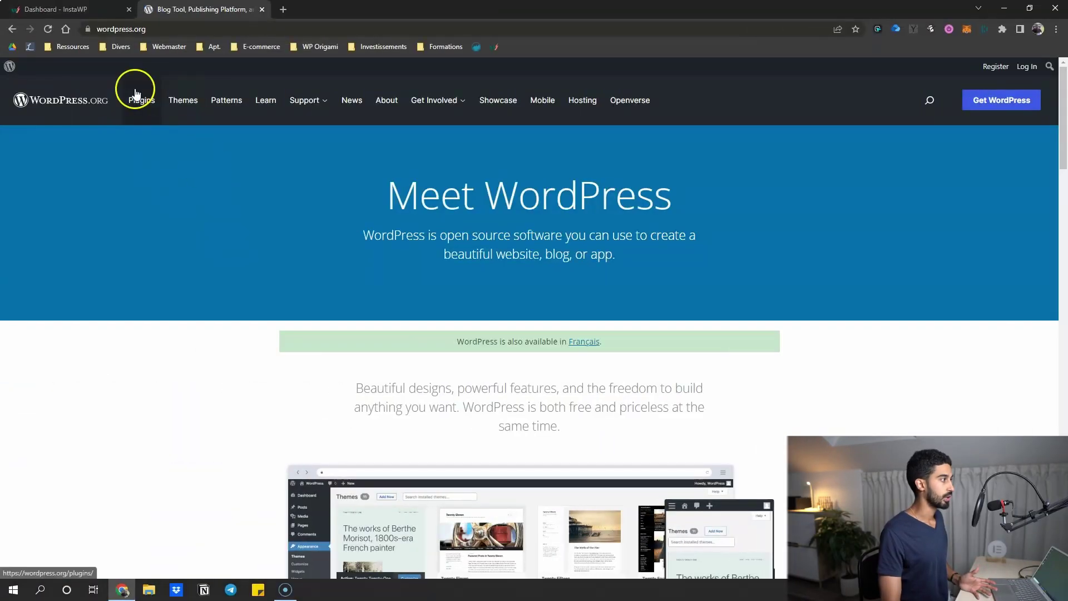
Browse the WordPress.org plugin directory and open the NextGEN Gallery plugin page
click(135, 90)
scroll(203, 256, down, 4)
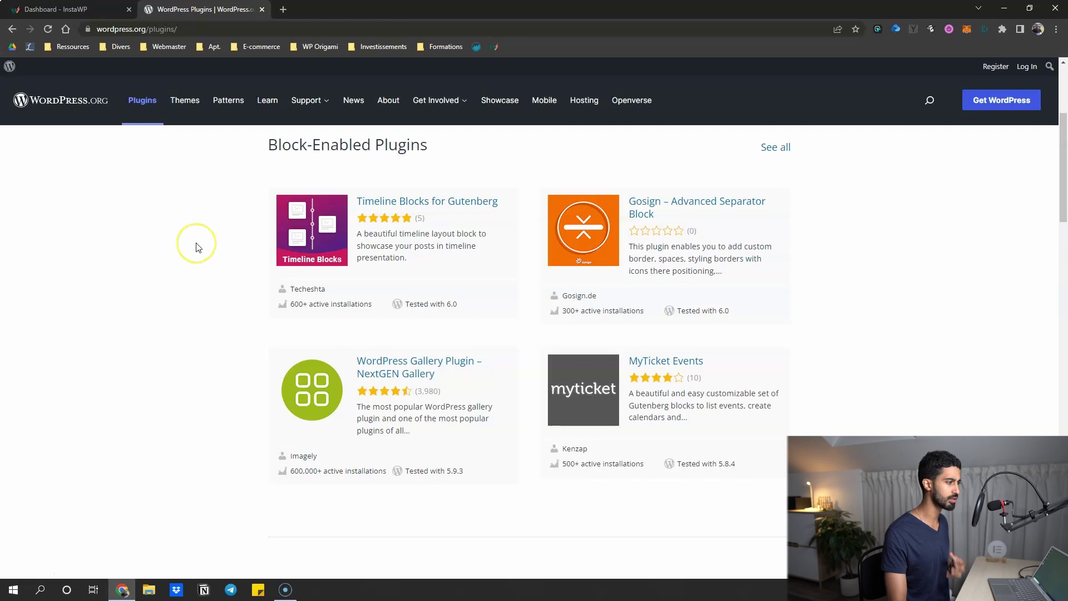
scroll(413, 314, down, 4)
scroll(349, 285, up, 3)
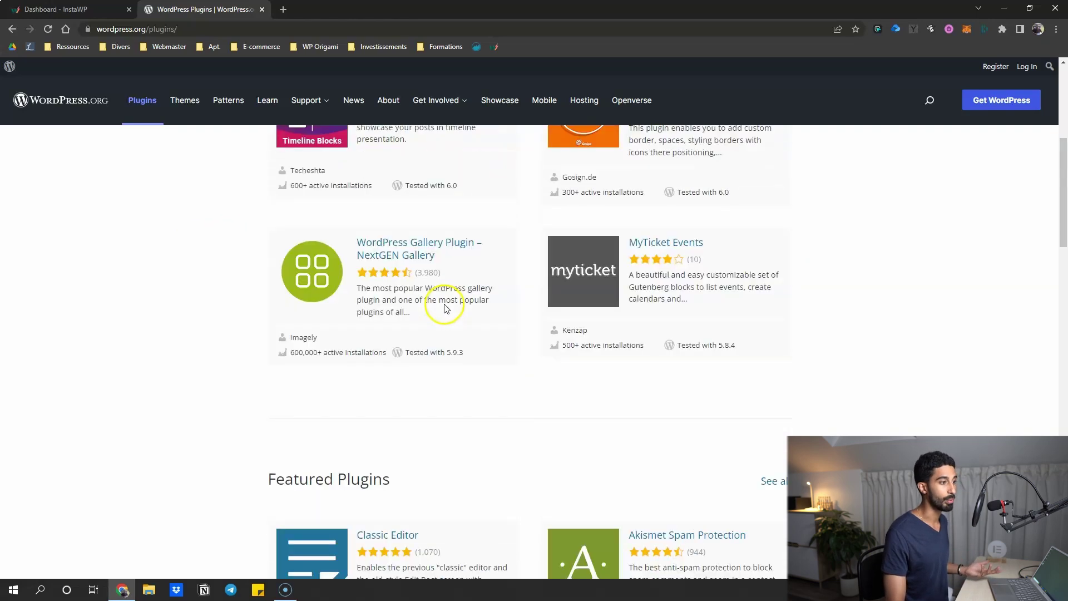
click(410, 311)
scroll(305, 293, down, 2)
scroll(293, 293, up, 2)
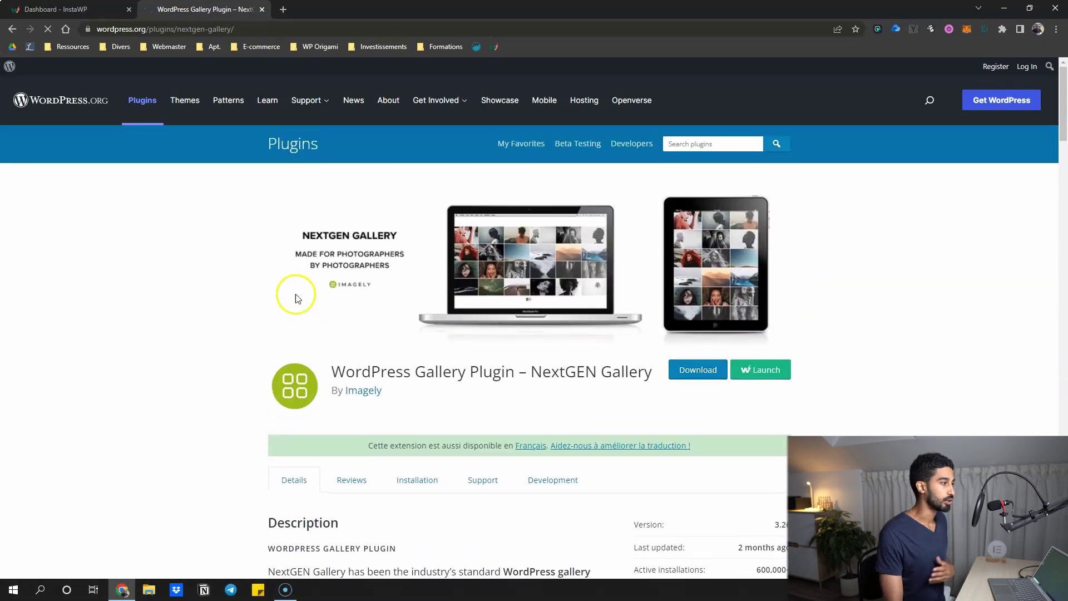
Launch an InstaWP test site with NextGEN Gallery from its plugin page and access the new site's WordPress admin
scroll(680, 317, down, 5)
scroll(565, 295, up, 3)
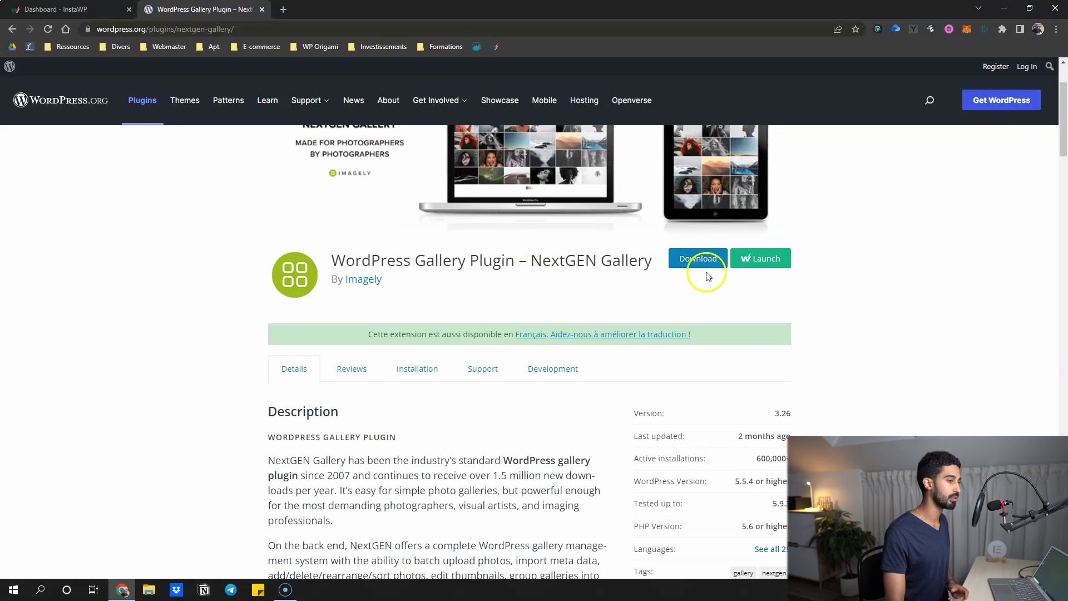
scroll(706, 290, up, 1)
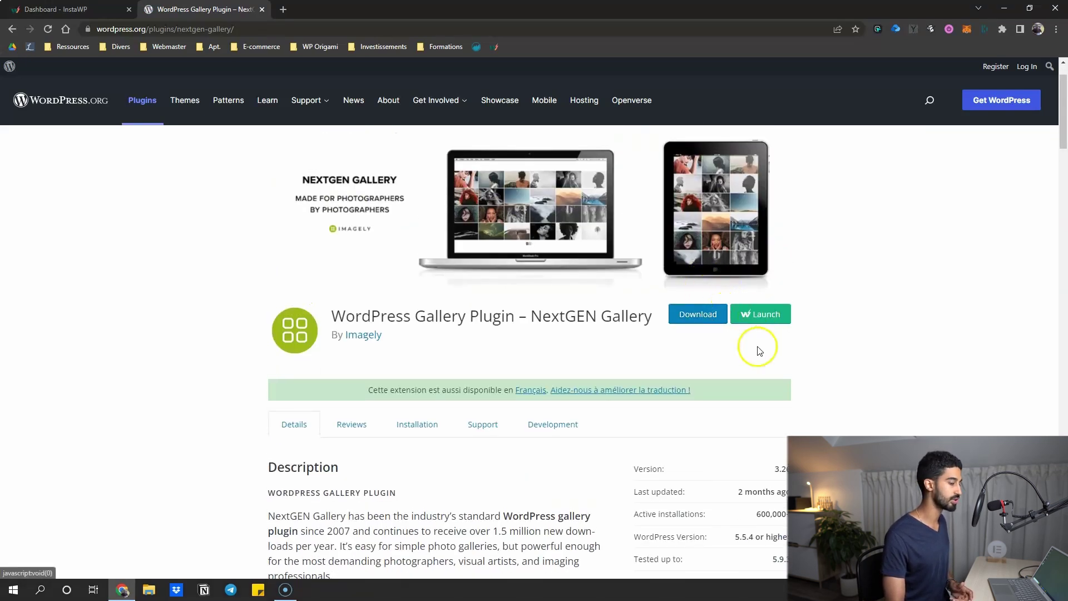
click(762, 315)
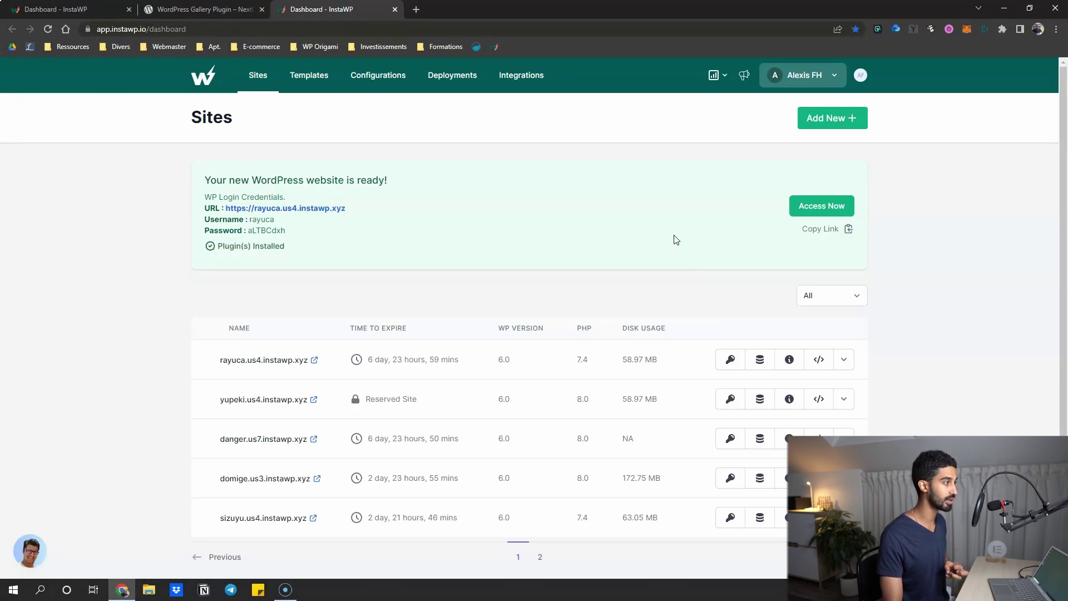
click(813, 209)
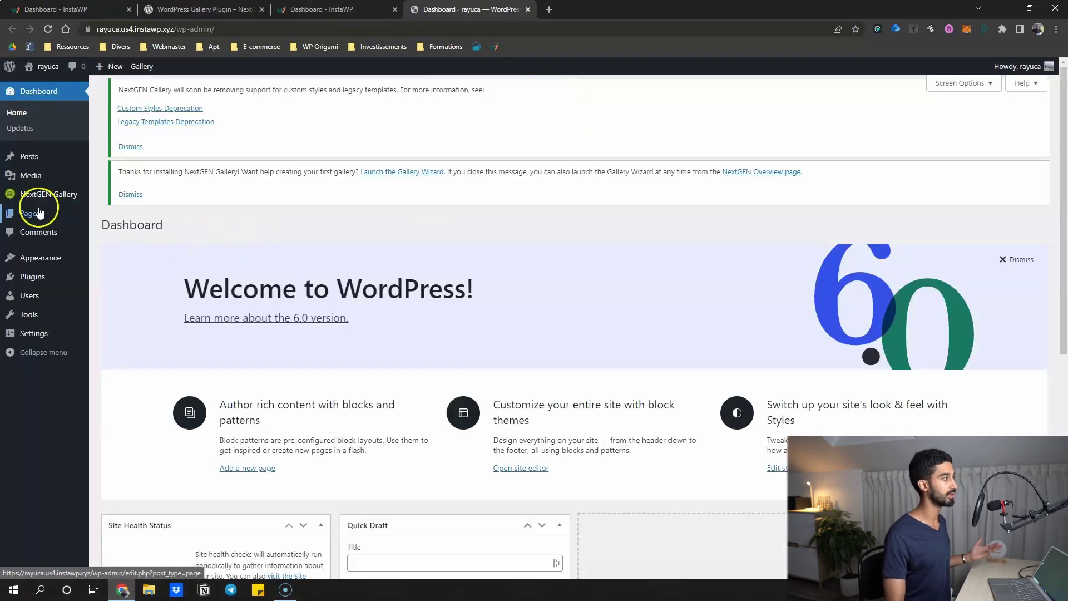
Check the new site's installed plugins list for NextGEN Gallery
mouse_move(36, 276)
click(134, 300)
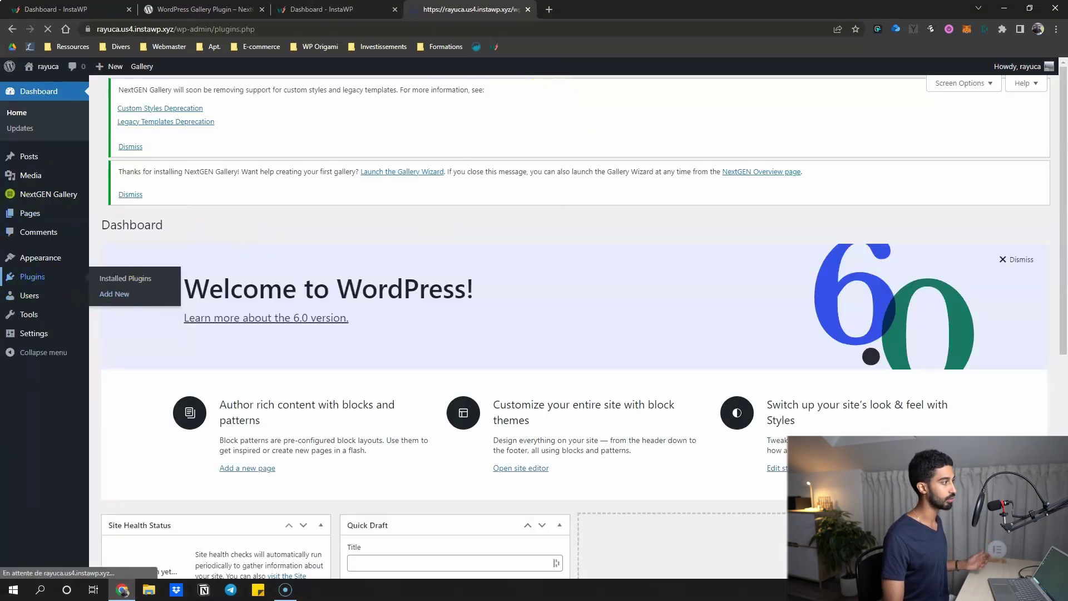
click(69, 277)
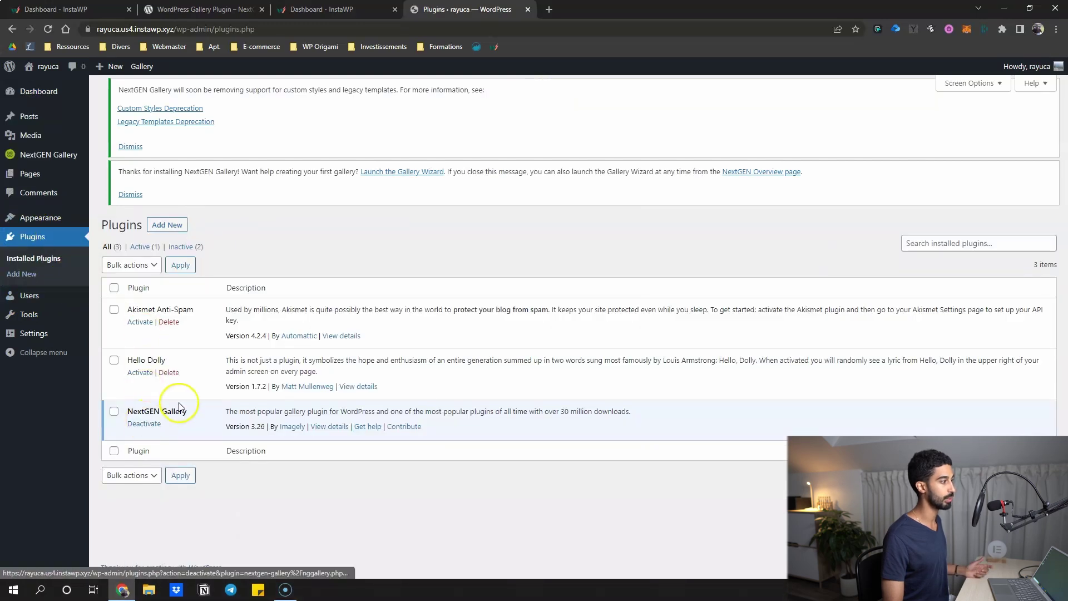
click(326, 494)
Revisit the InstaWP sites dashboards and return to the NextGEN Gallery plugin page
click(300, 9)
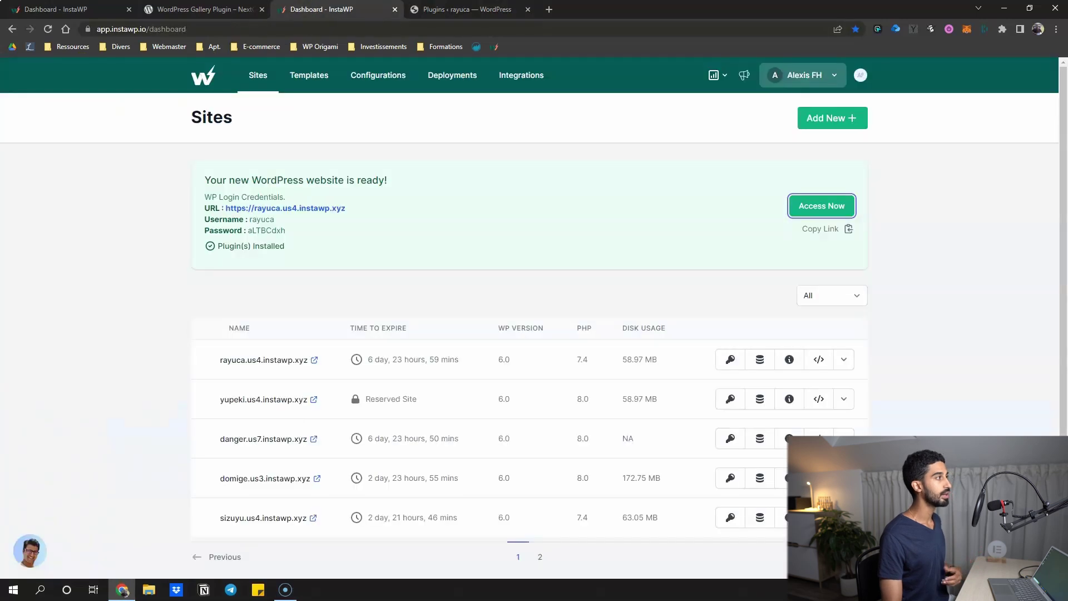
click(203, 9)
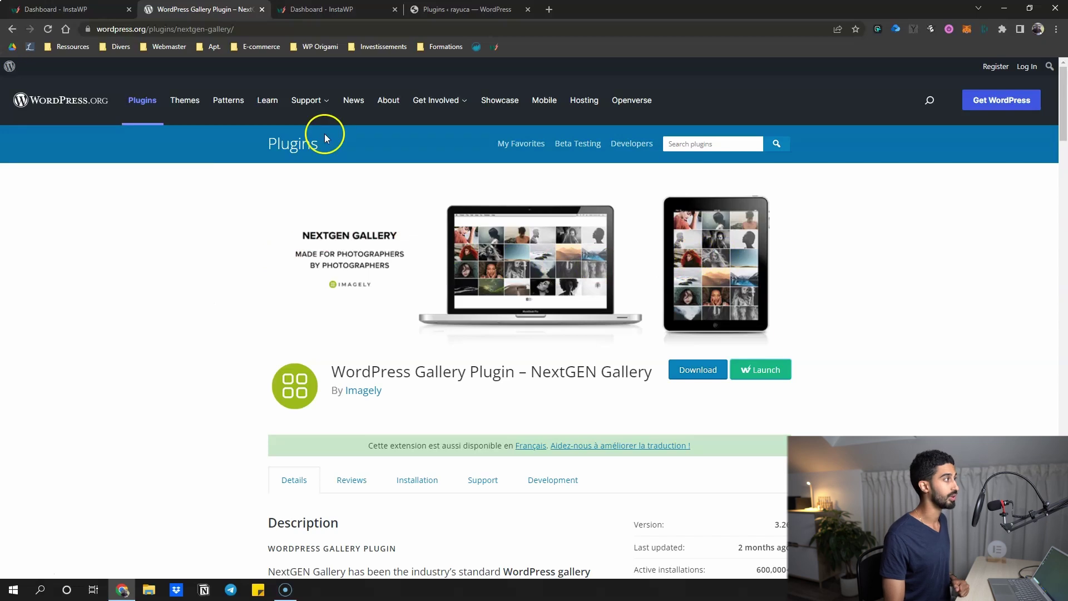
click(61, 9)
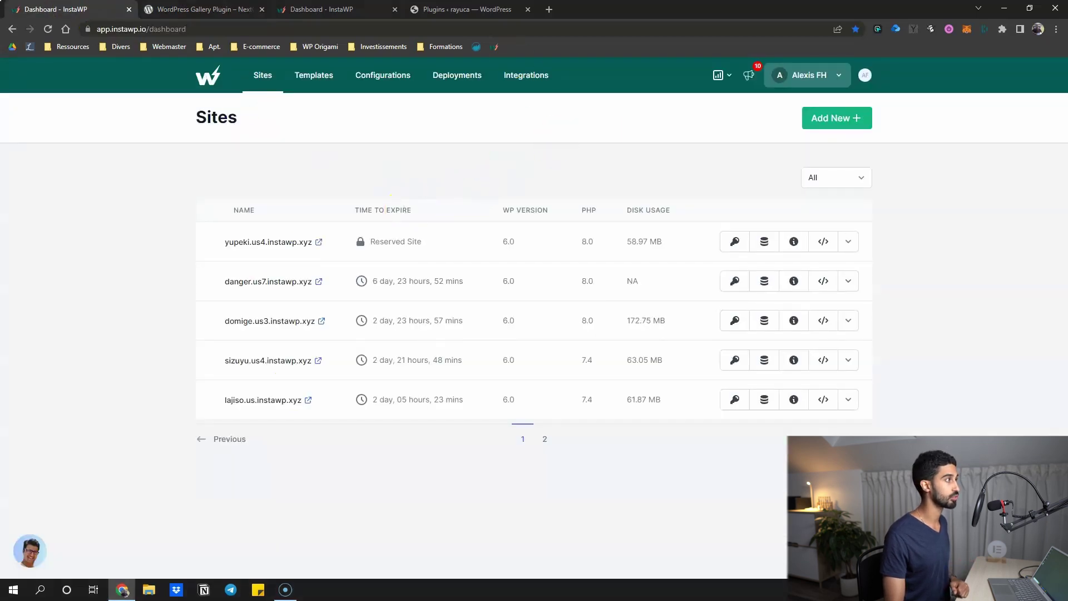
key(ctrl+Tab)
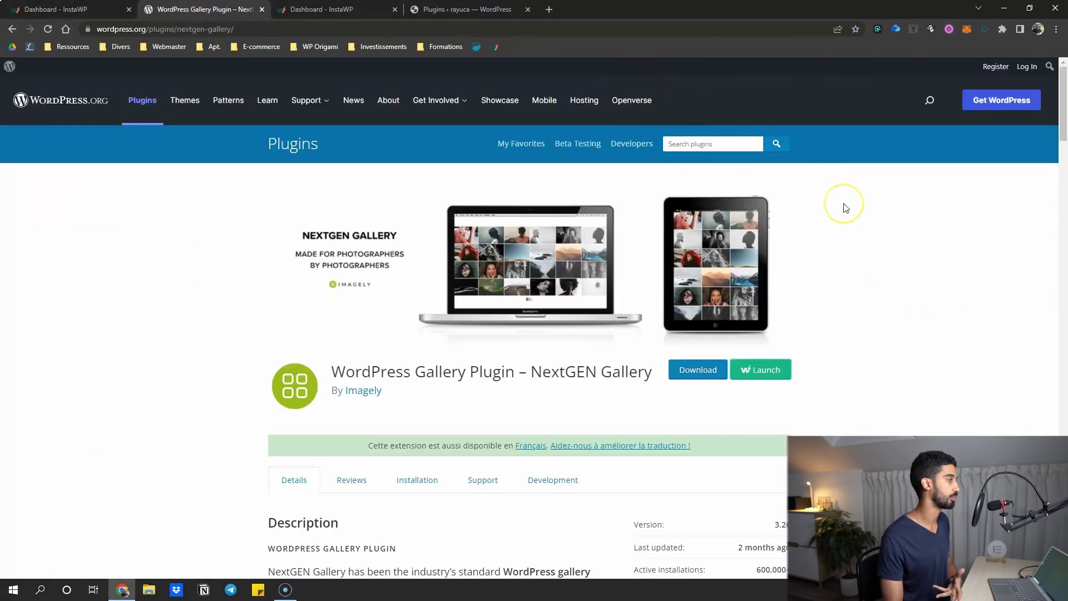
Pin the InstaWP Launcher extension to the browser and return to the NextGEN Gallery plugin page
click(1001, 29)
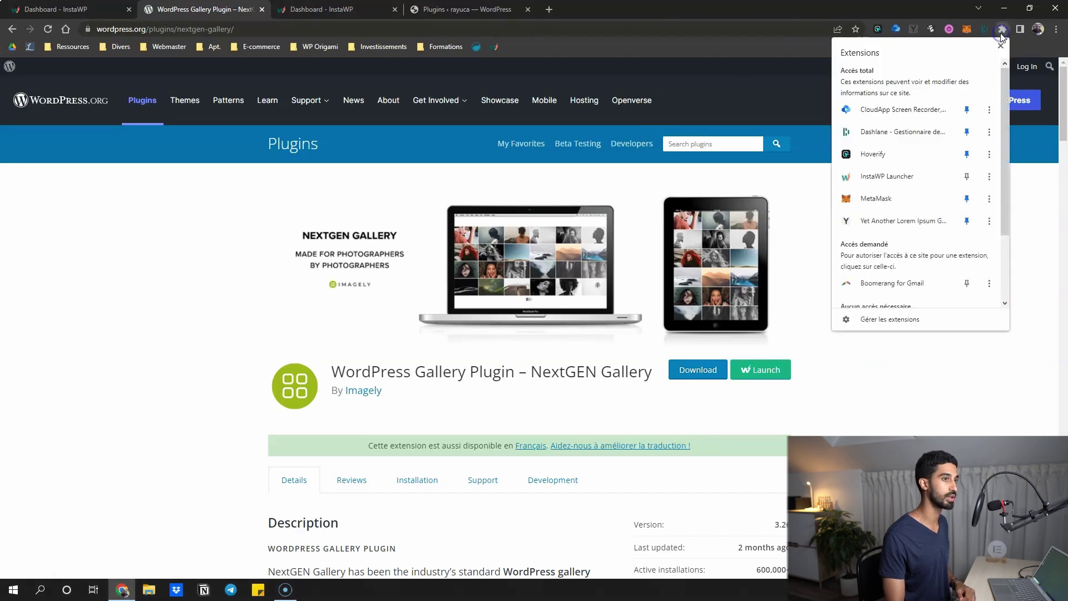
scroll(940, 239, down, 3)
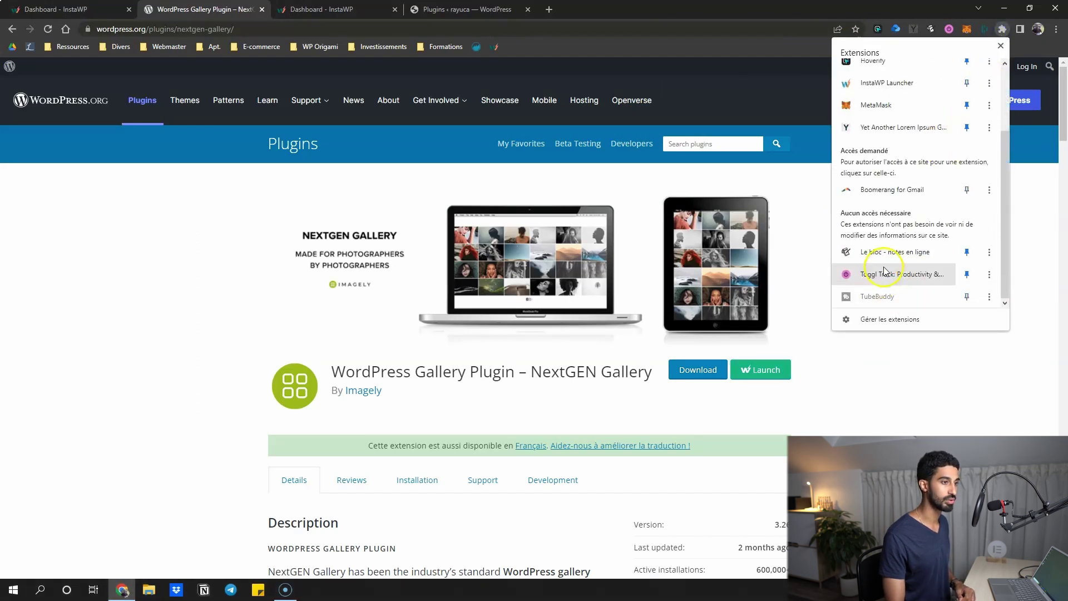
scroll(886, 251, up, 3)
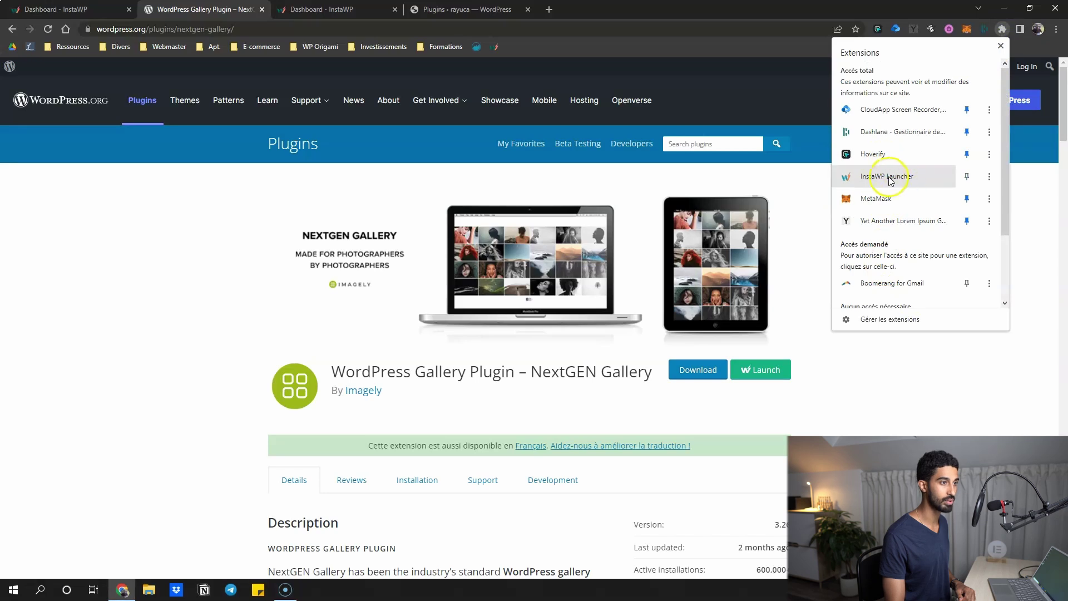
click(967, 176)
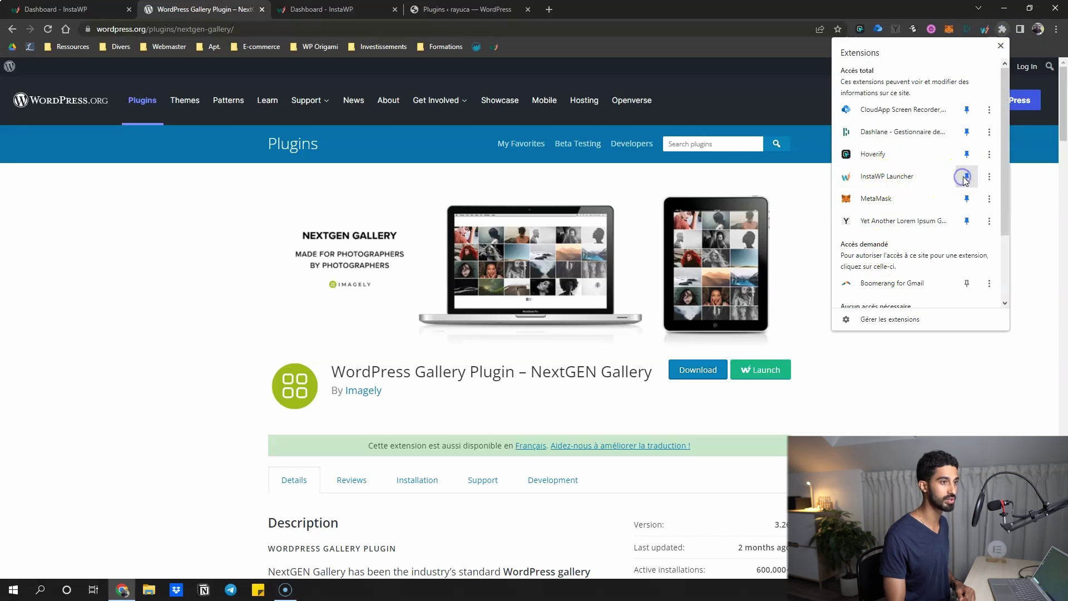
click(978, 7)
key(Escape)
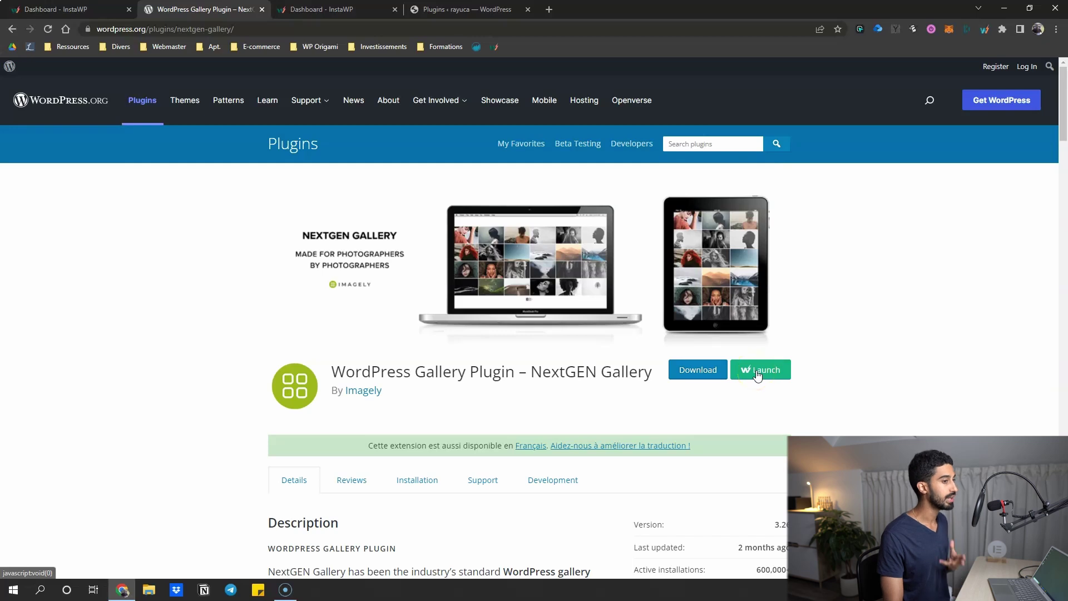
scroll(683, 377, down, 1)
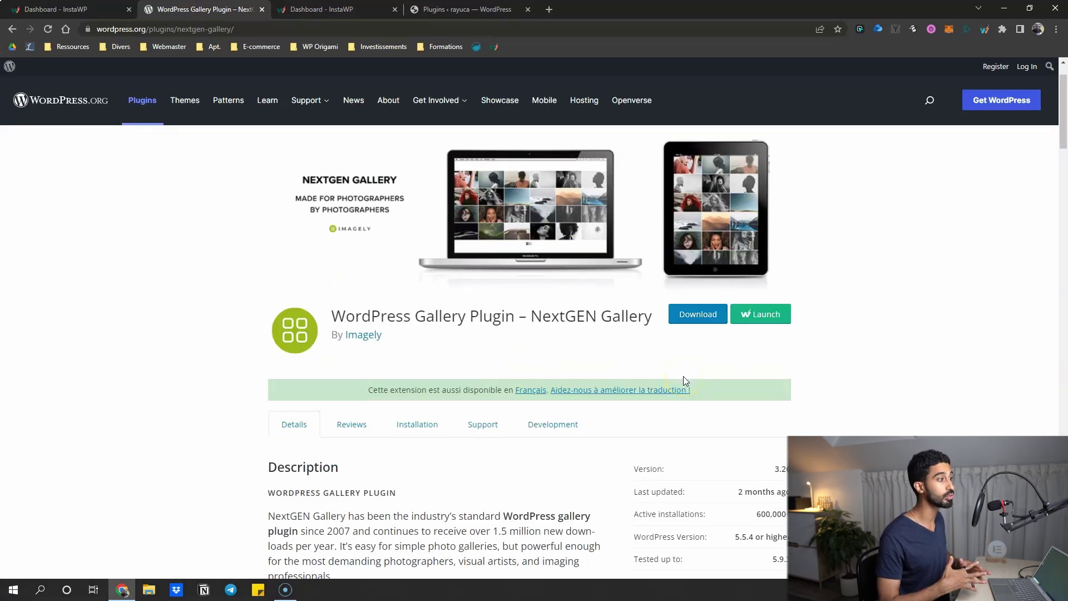